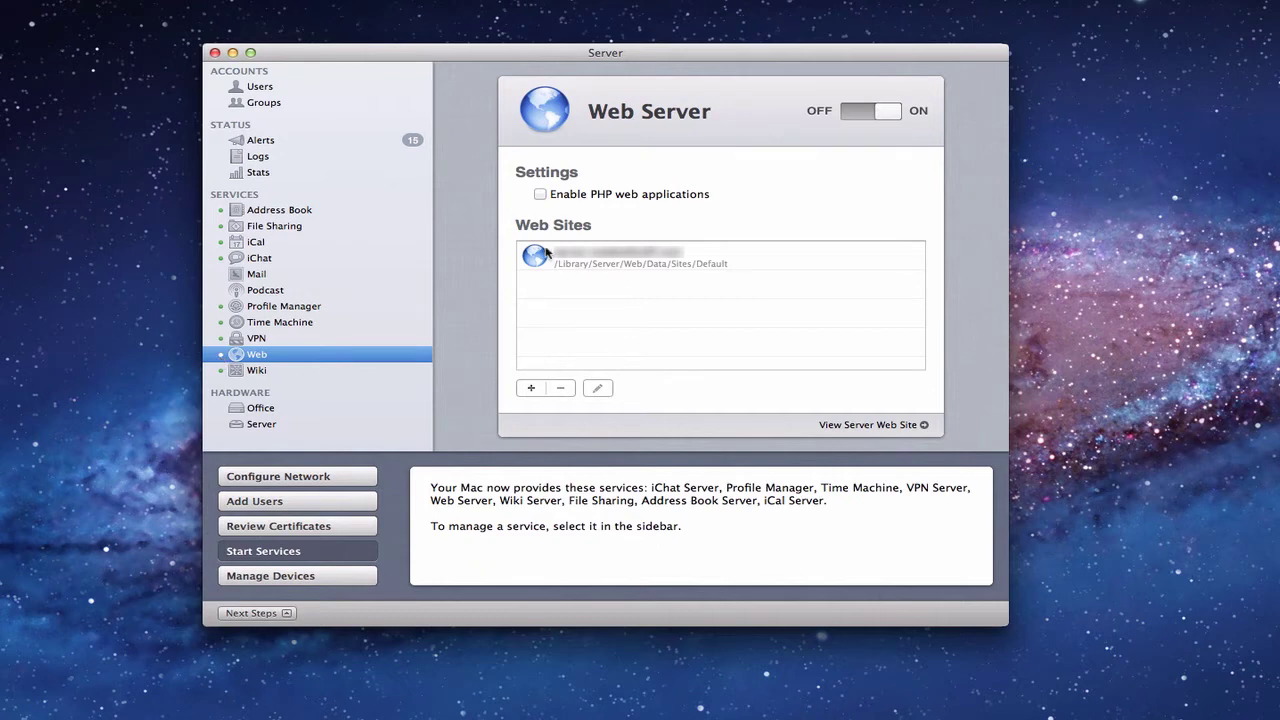
View the default server web site in the browser, close it, and reselect the default site in the web sites list.
{"action": "left_click", "coordinate": [596, 260]}
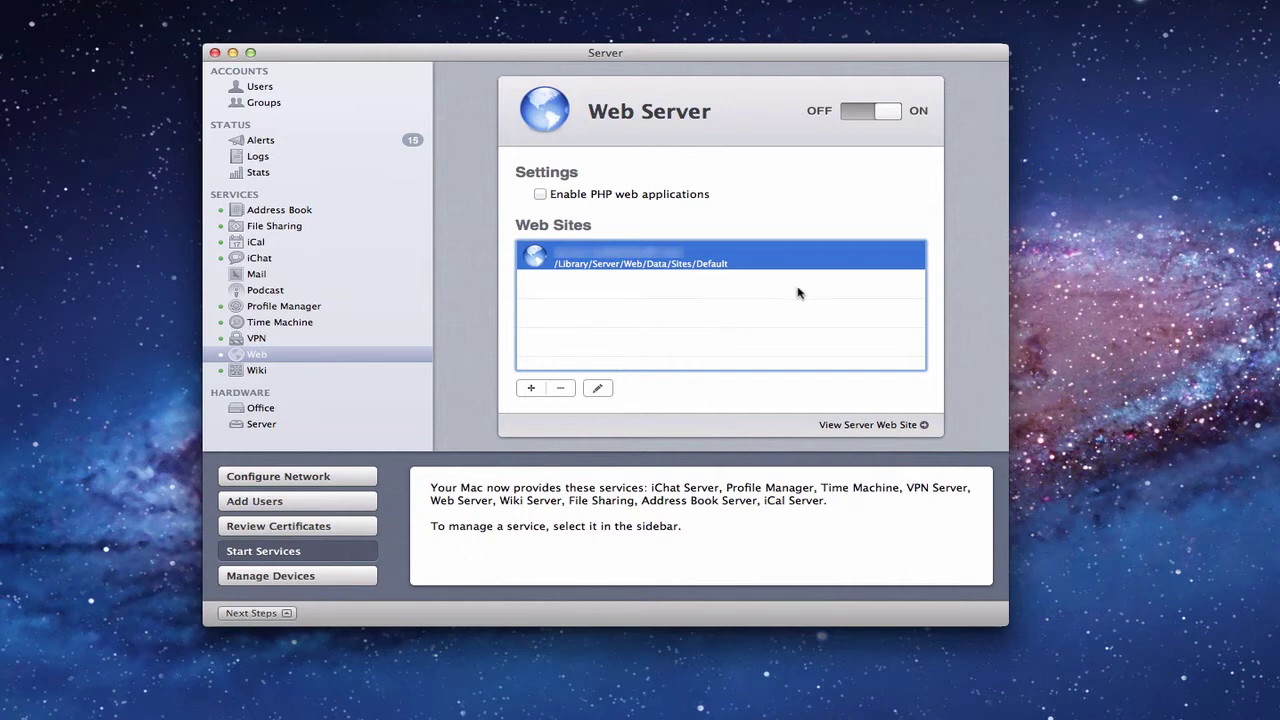
{"action": "left_click", "coordinate": [870, 425]}
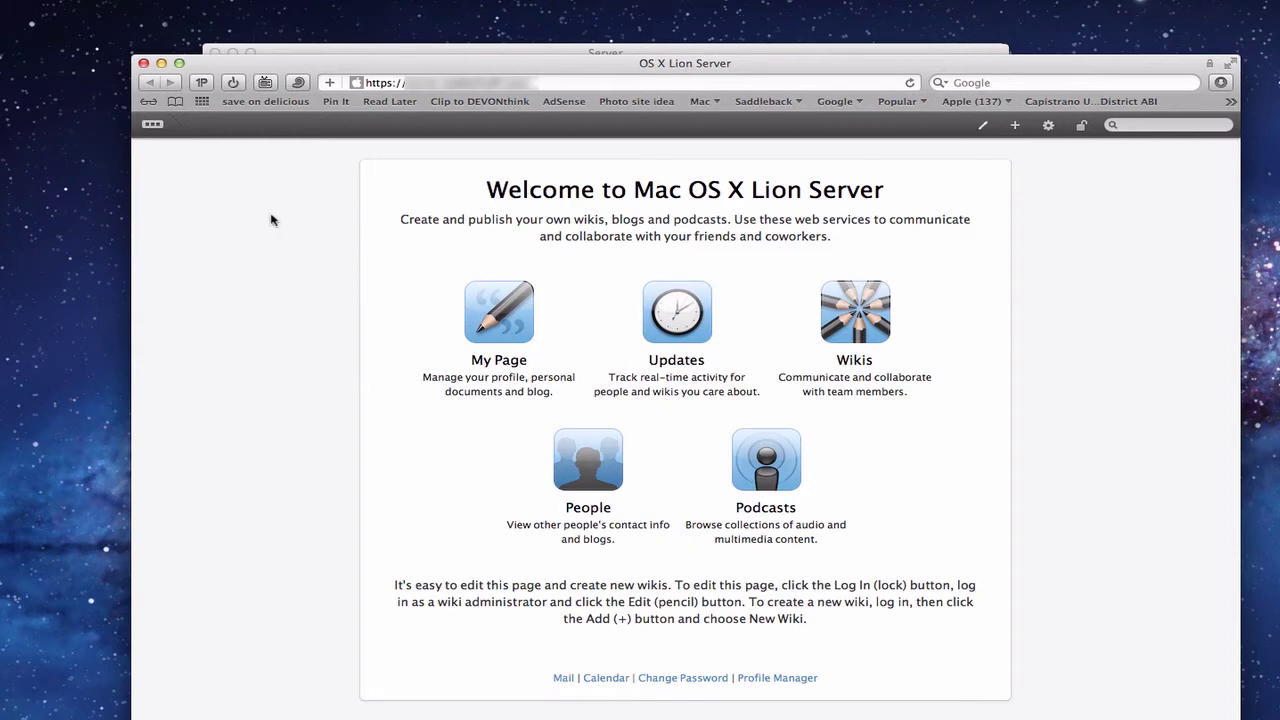
{"action": "left_click", "coordinate": [143, 64]}
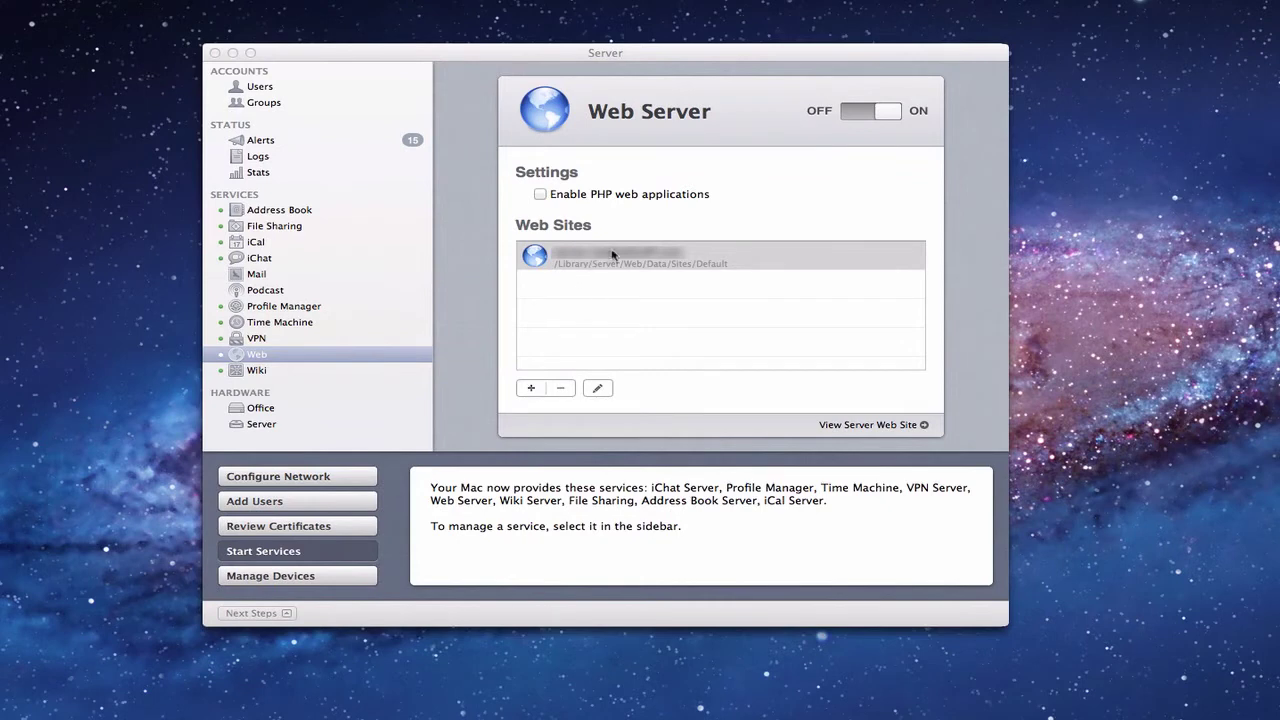
{"action": "left_click", "coordinate": [800, 265]}
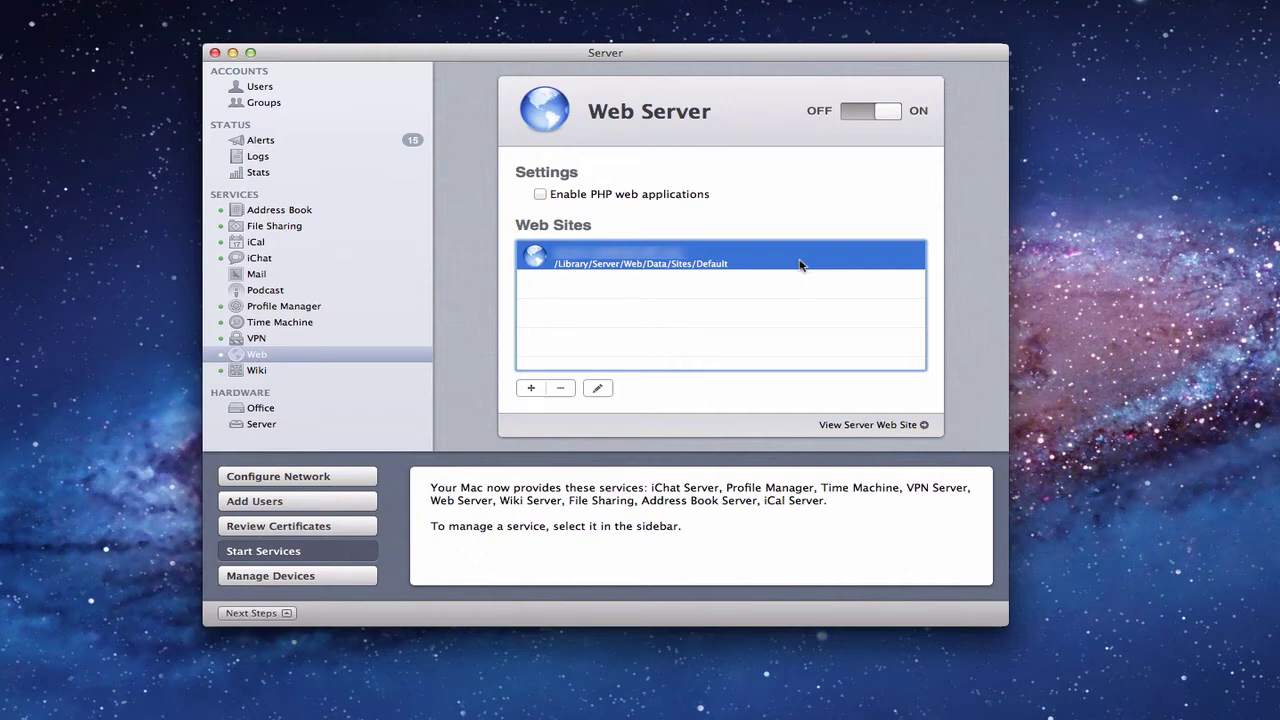
{"action": "left_click", "coordinate": [531, 388]}
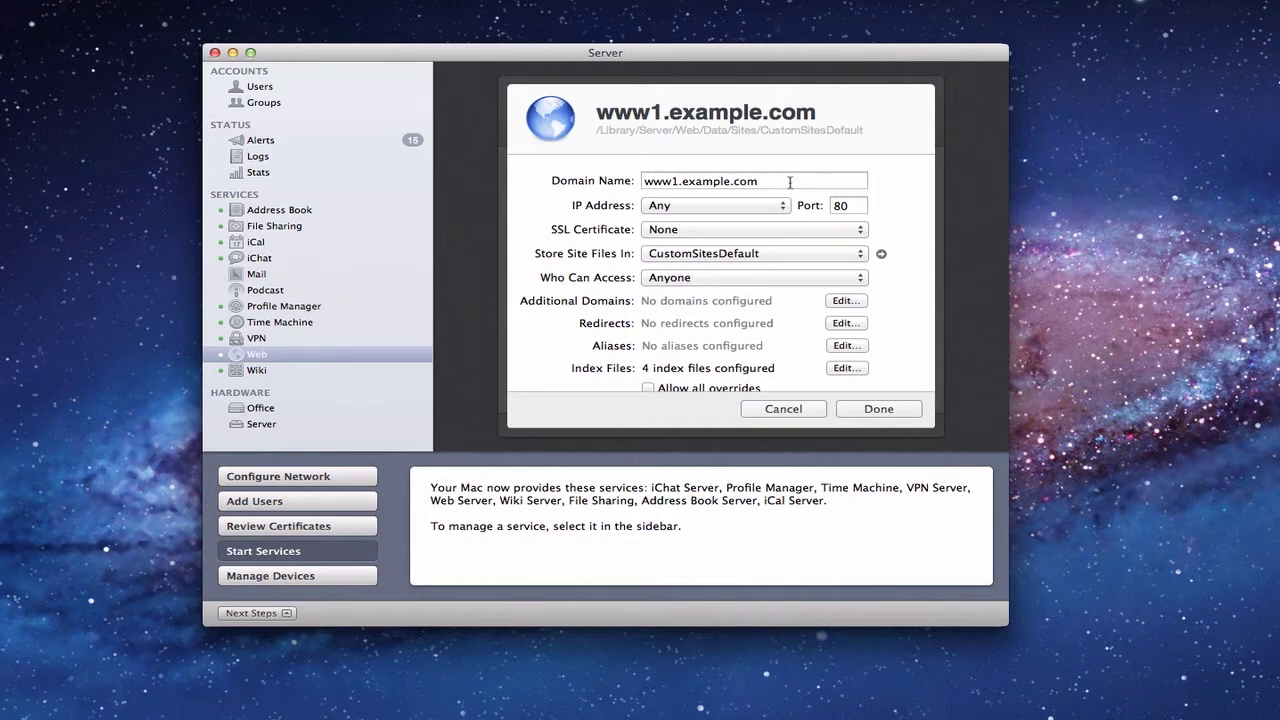
{"action": "triple_click", "coordinate": [680, 182]}
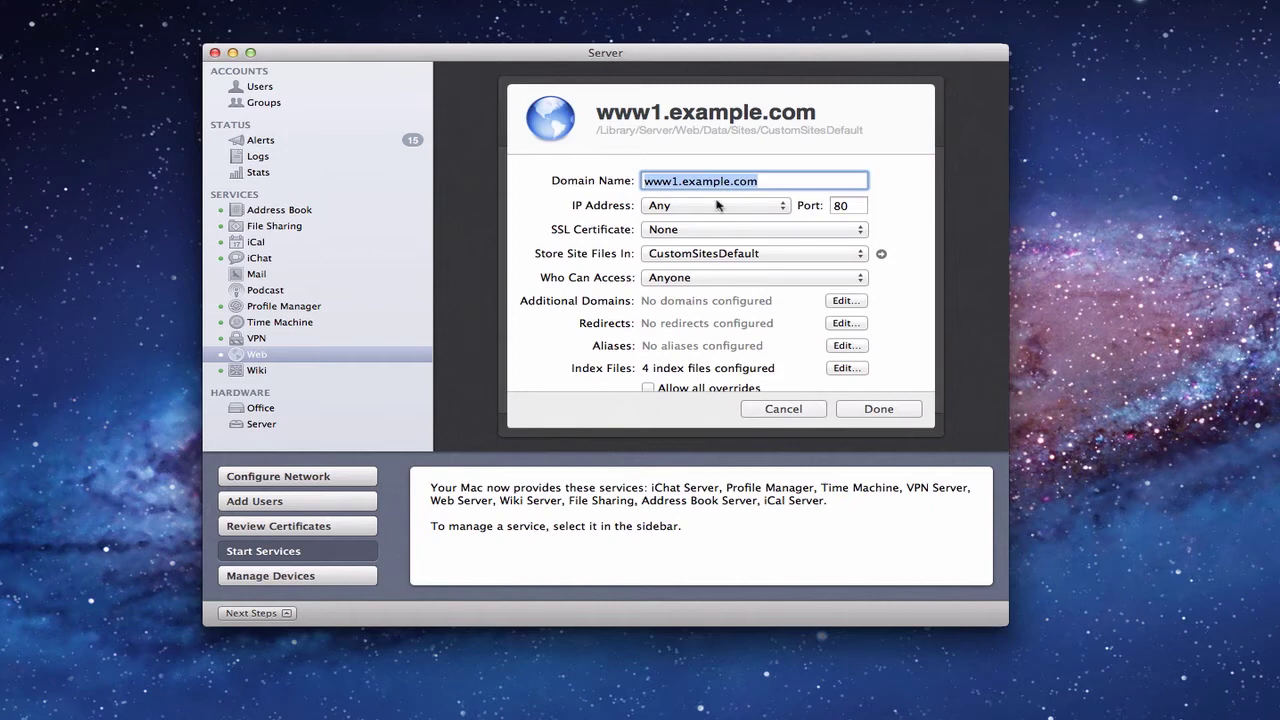
{"action": "left_click", "coordinate": [679, 182]}
{"action": "key", "text": "BackSpace"}
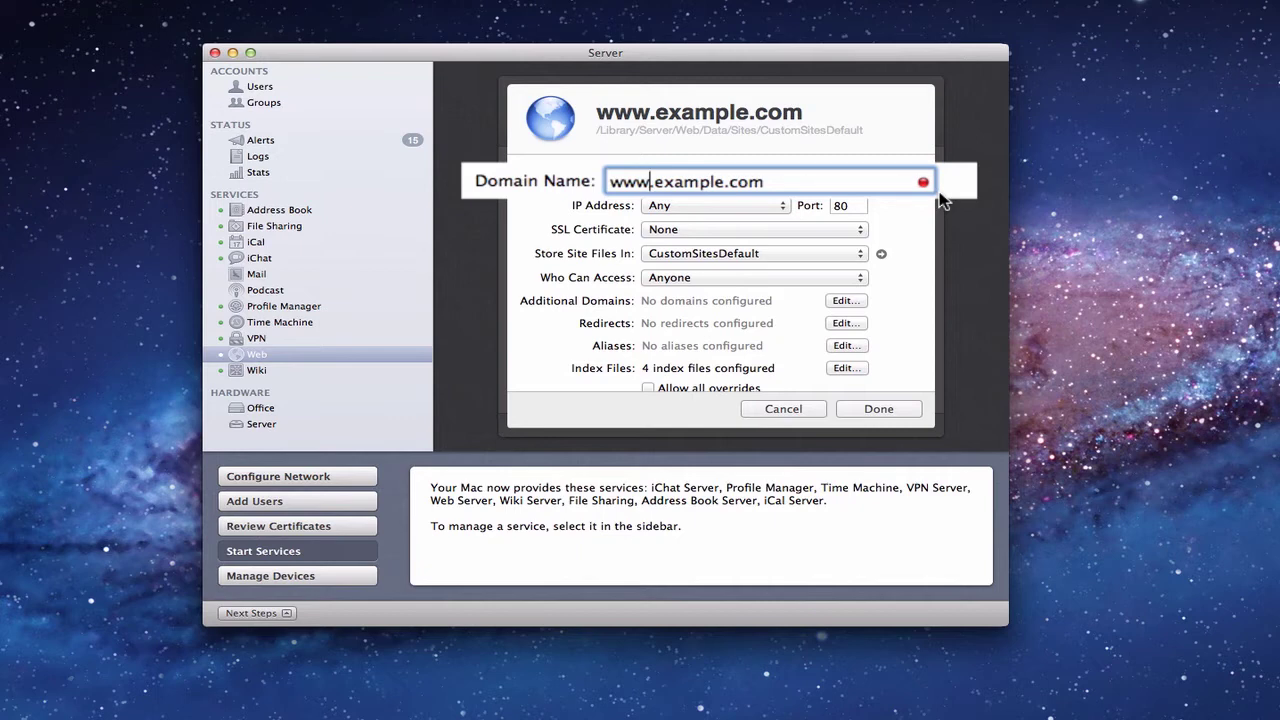
Review the available IP address, SSL certificate and site file location options for the new site.
{"action": "left_click", "coordinate": [784, 207]}
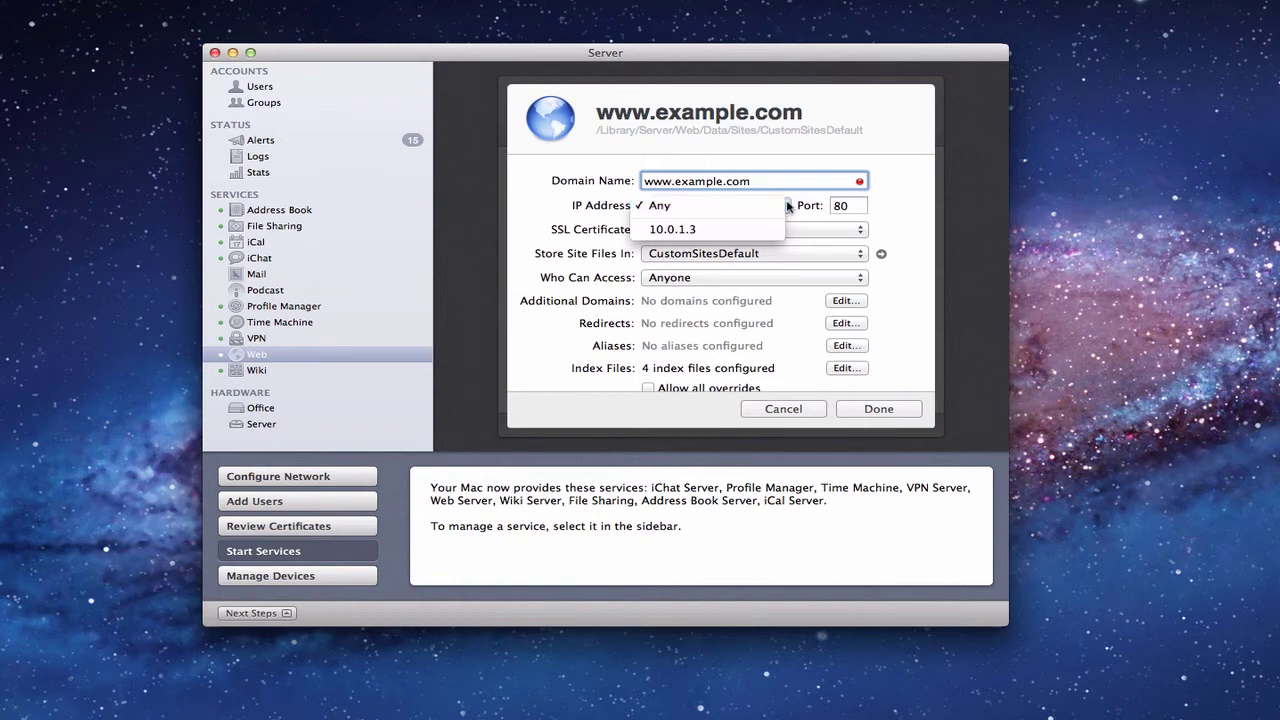
{"action": "left_click", "coordinate": [783, 207]}
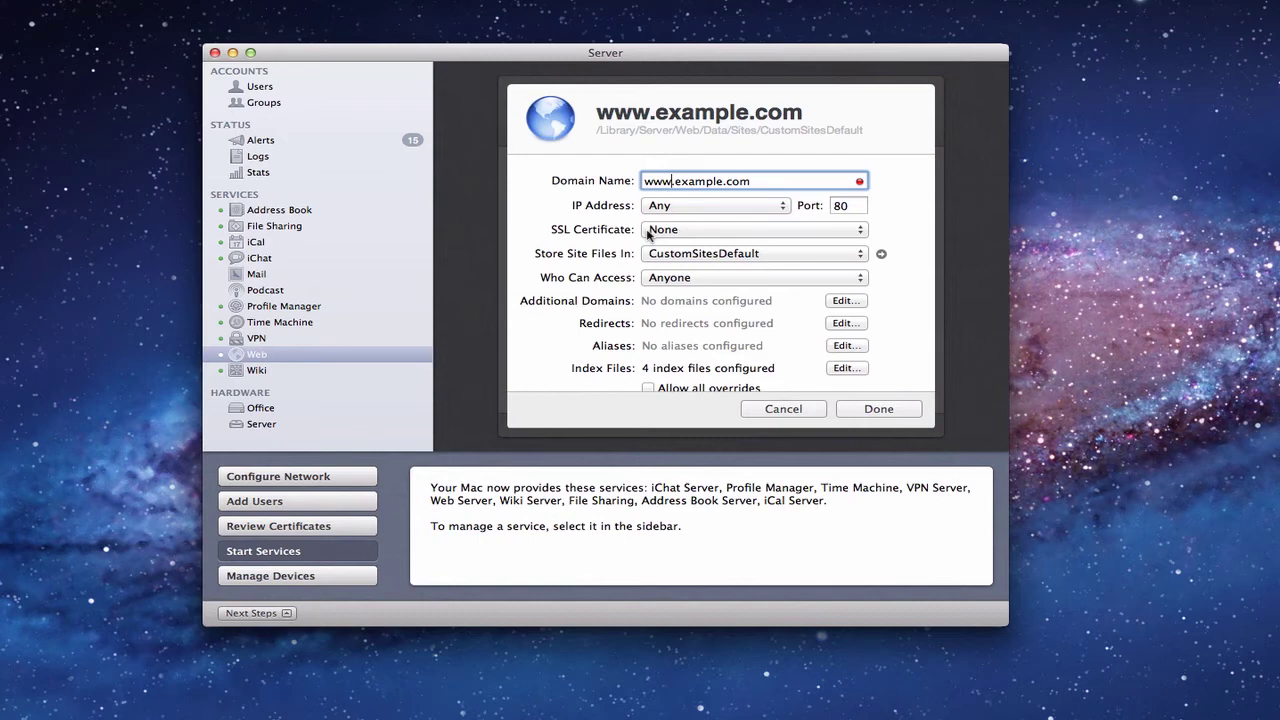
{"action": "left_click", "coordinate": [860, 231]}
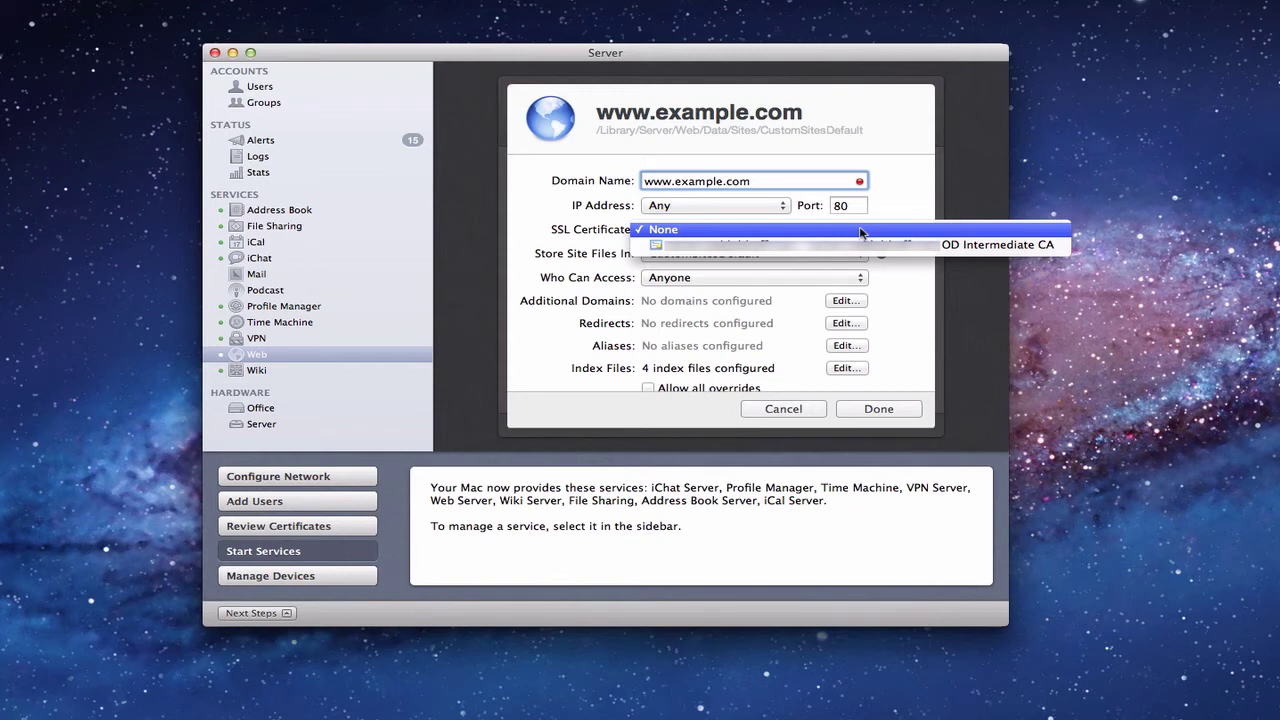
{"action": "left_click", "coordinate": [908, 215]}
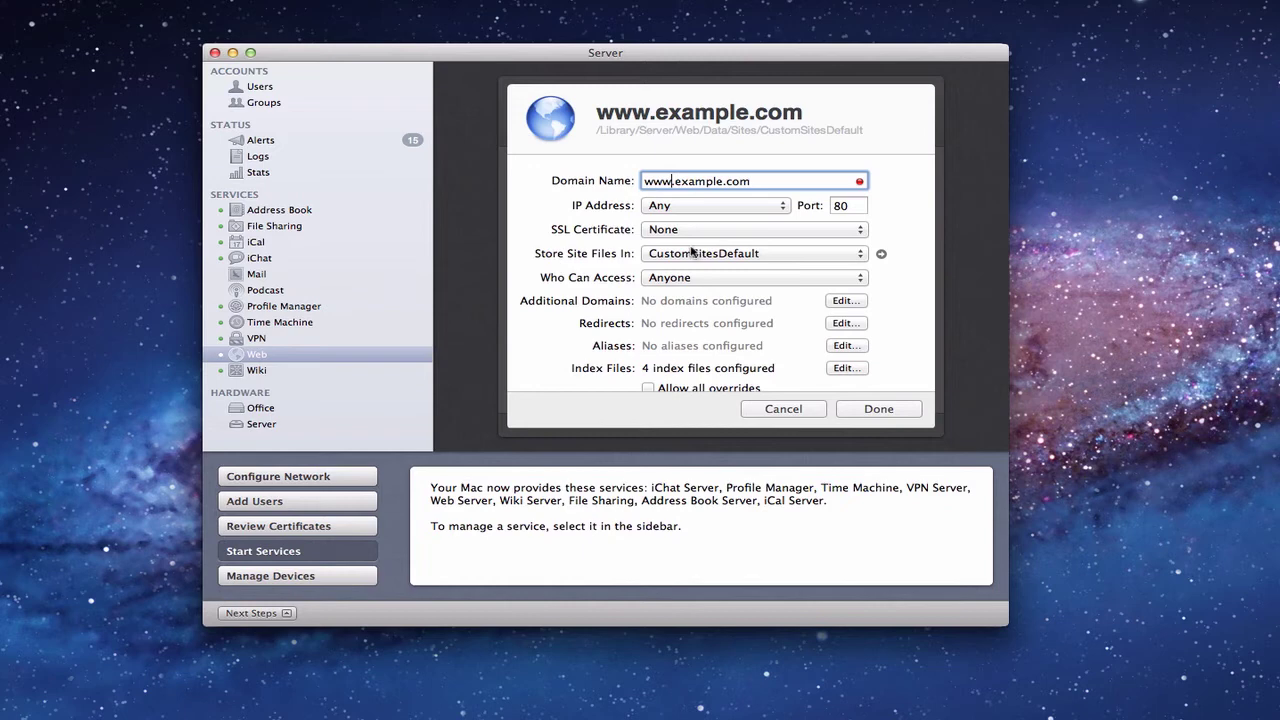
{"action": "left_click", "coordinate": [862, 258]}
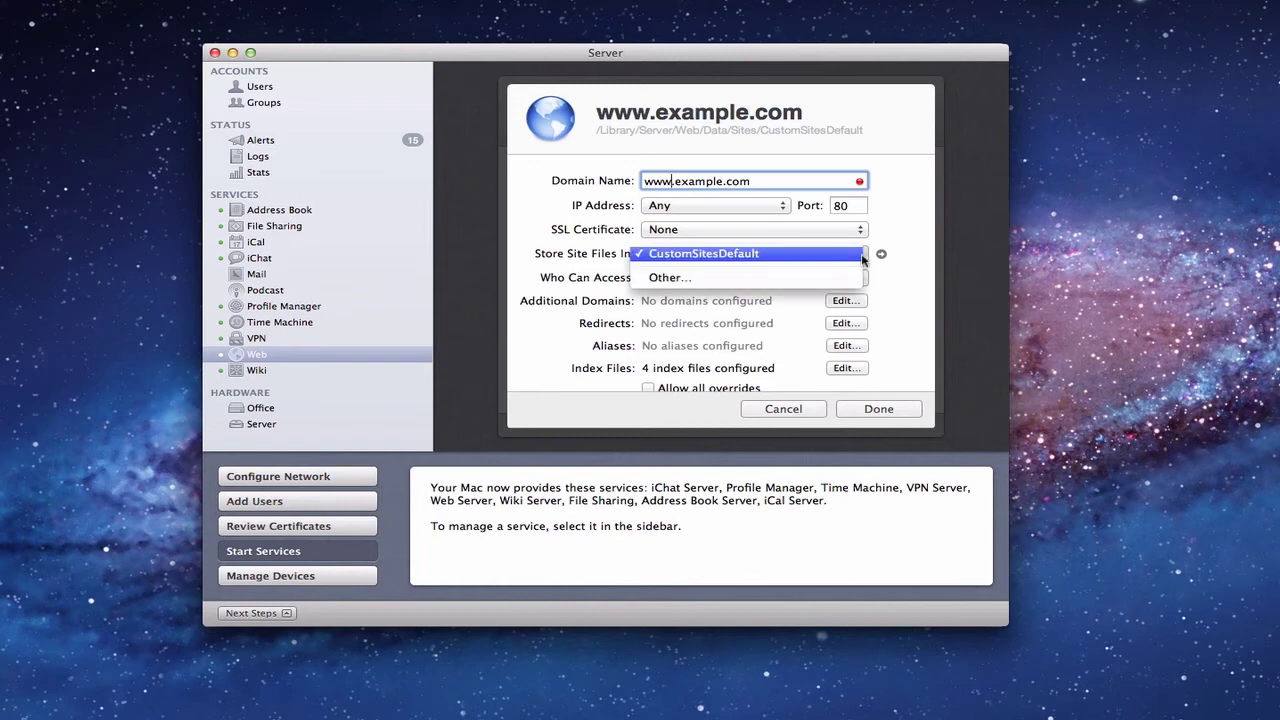
{"action": "left_click", "coordinate": [910, 236]}
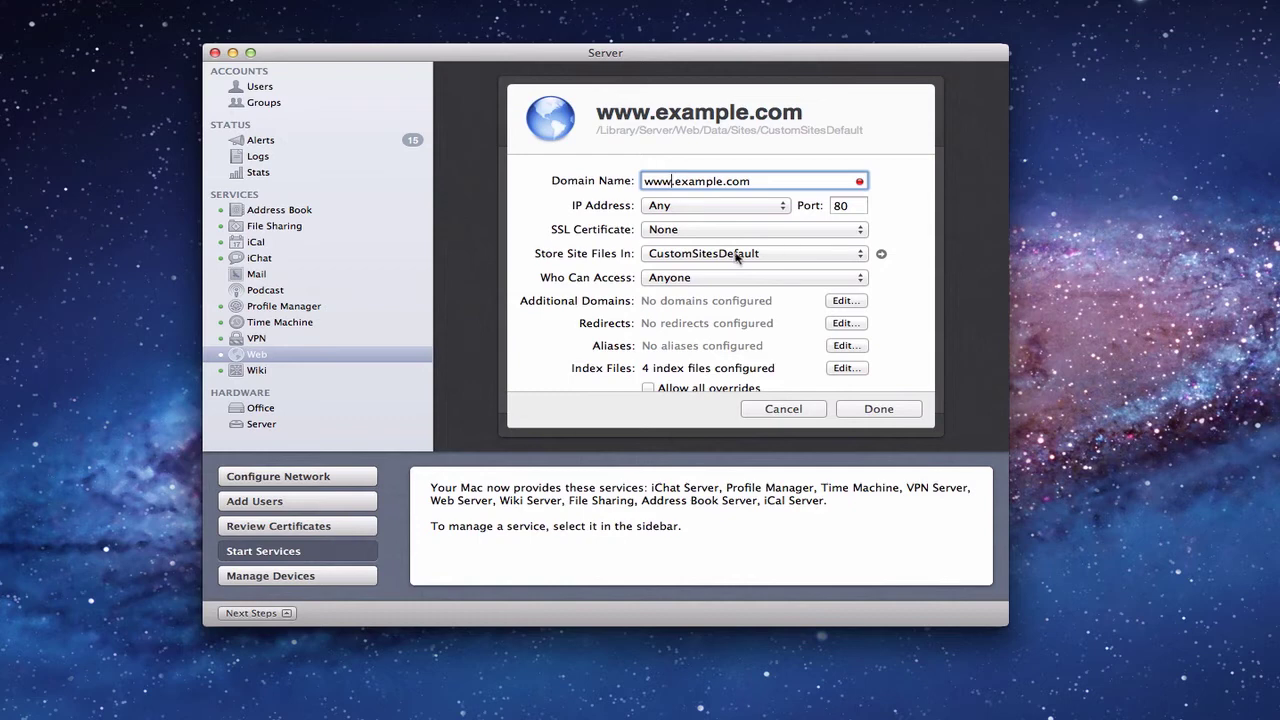
Open the new site's file folder in Finder, examine the contents of the neighbouring Default folder, and close the window.
{"action": "left_click", "coordinate": [881, 256]}
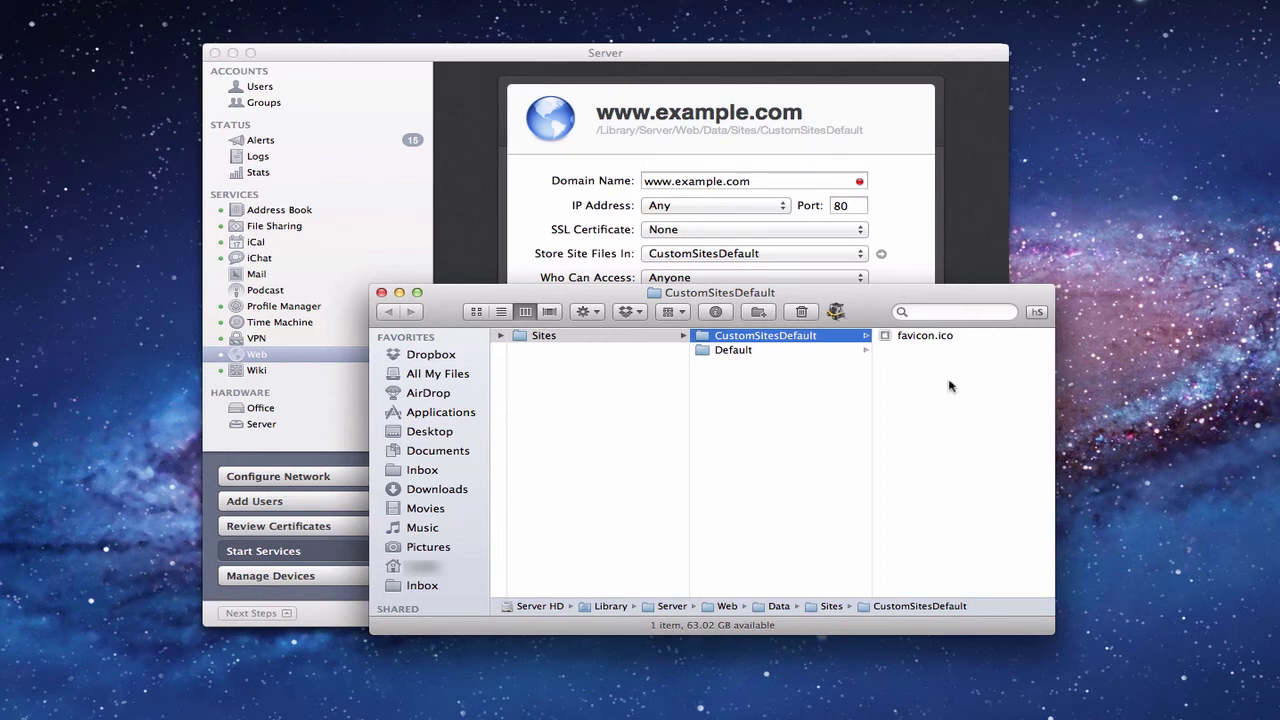
{"action": "left_click", "coordinate": [730, 350]}
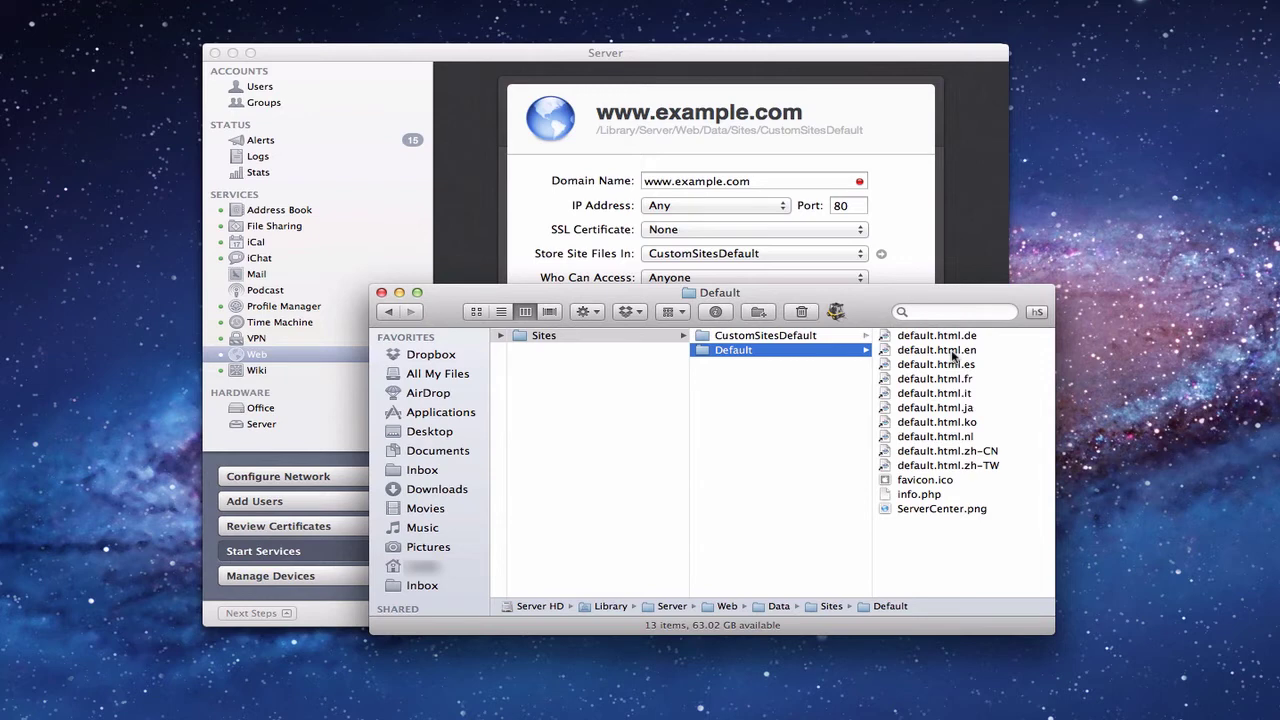
{"action": "left_click", "coordinate": [381, 292]}
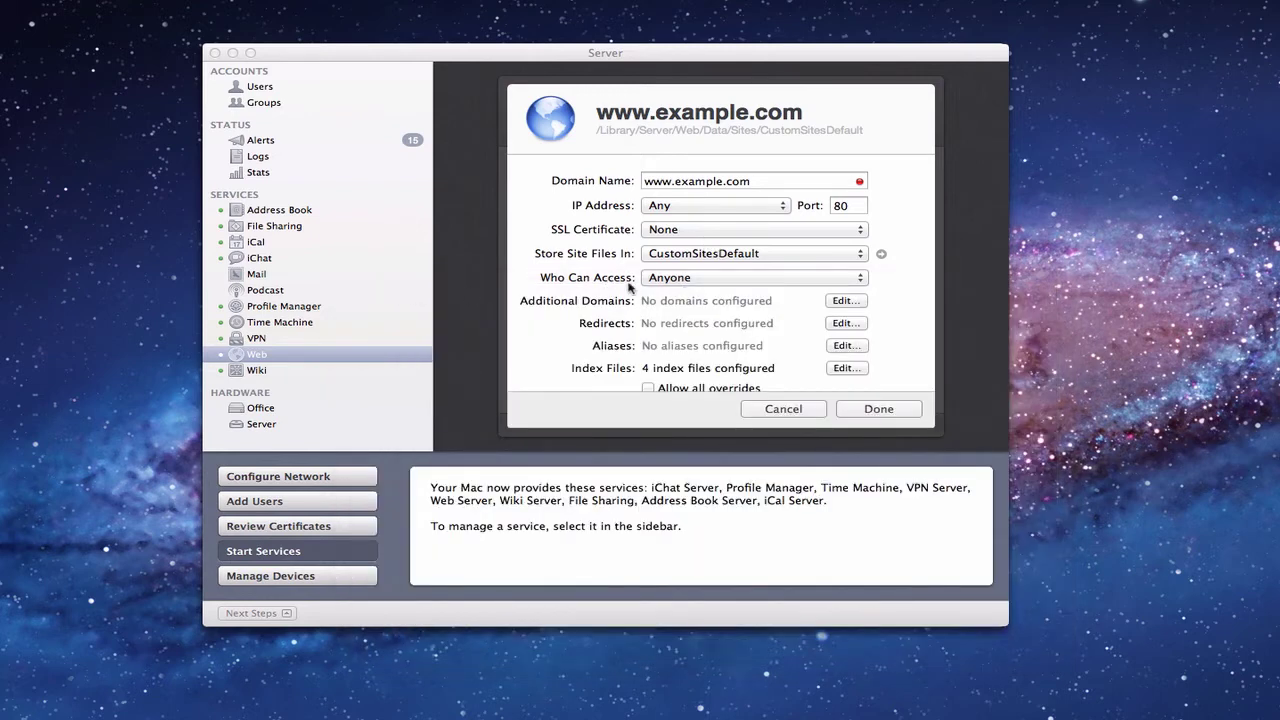
Review the access options and aliases dialog for the new site, and cancel the site's creation.
{"action": "left_click", "coordinate": [861, 280]}
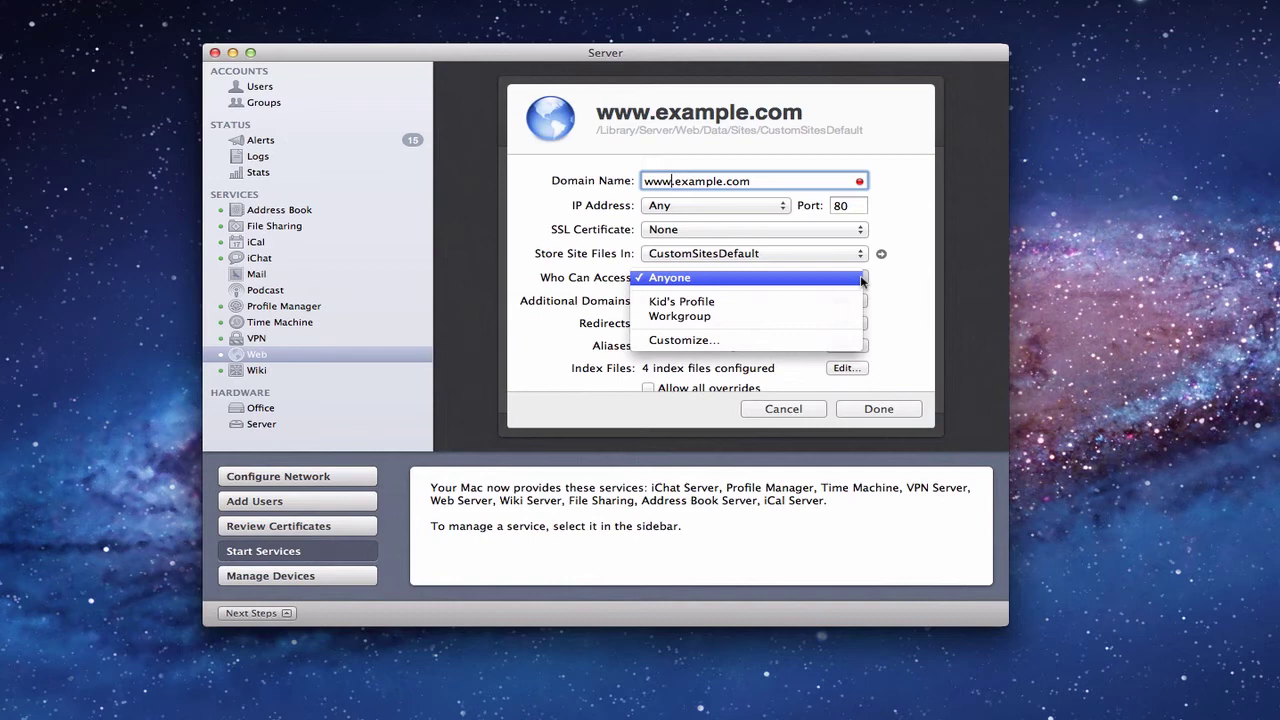
{"action": "left_click", "coordinate": [893, 287]}
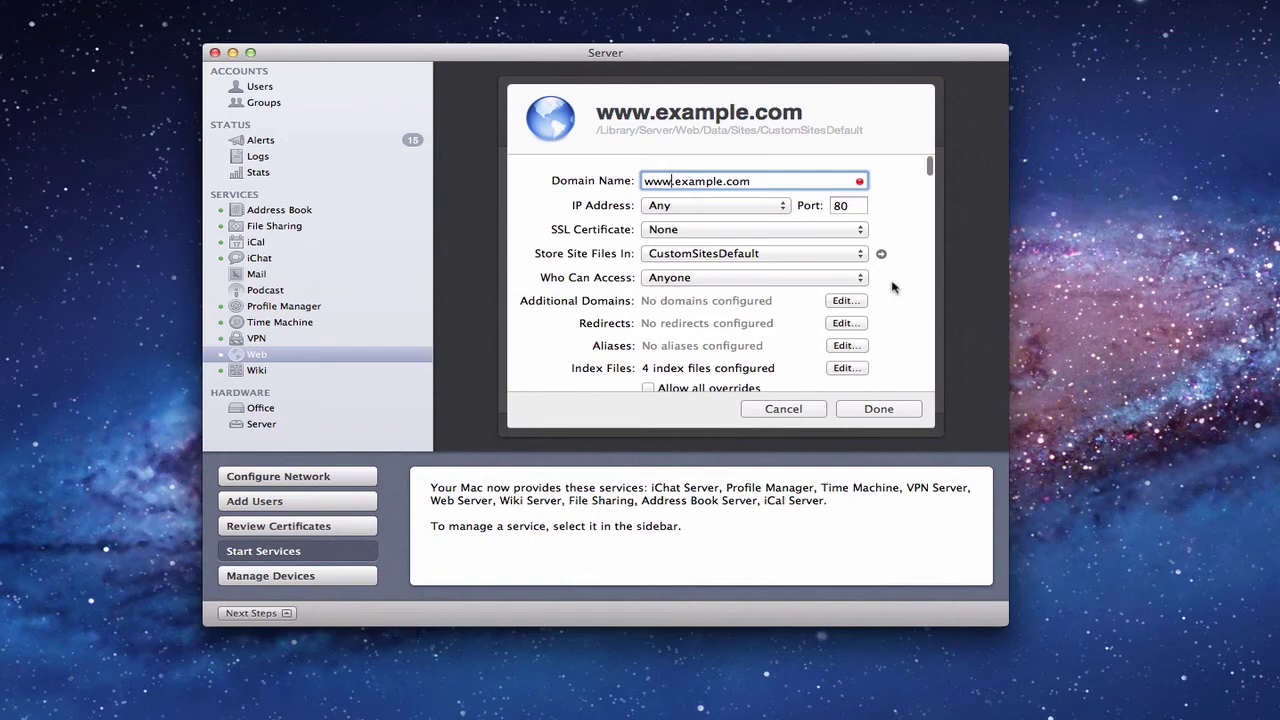
{"action": "scroll", "coordinate": [890, 287], "scroll_direction": "down", "scroll_amount": 3}
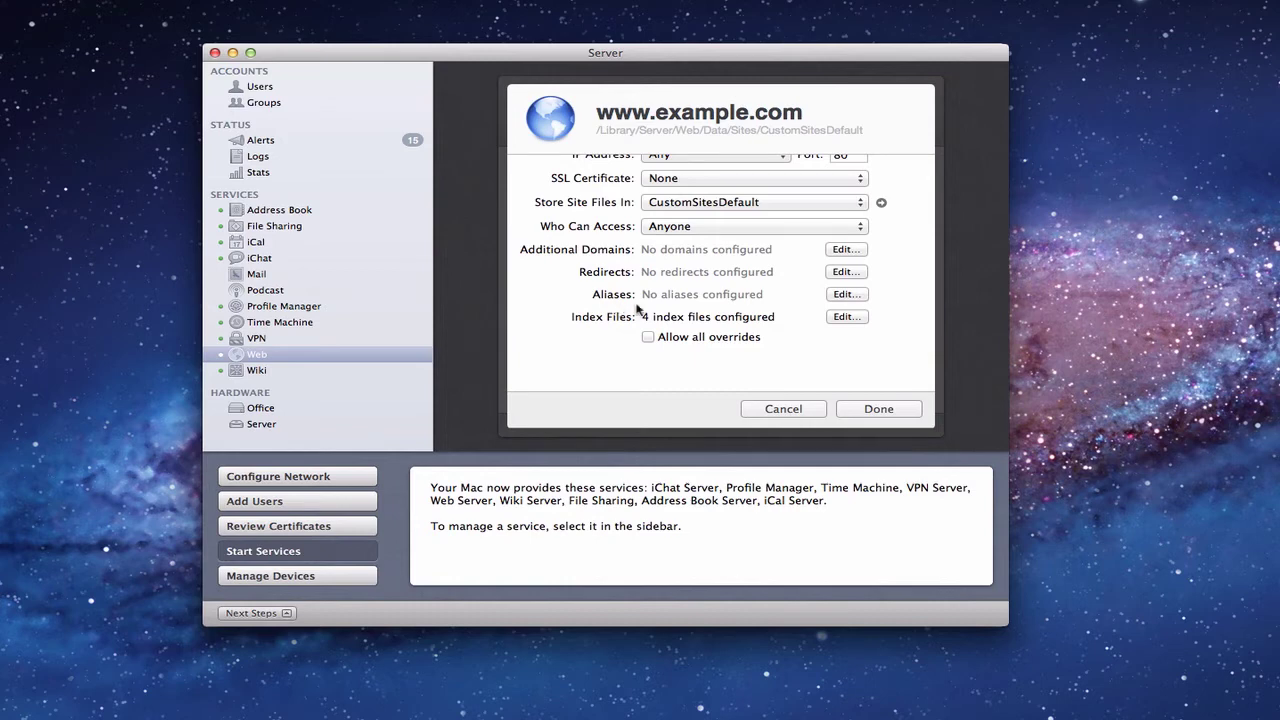
{"action": "left_click", "coordinate": [845, 295]}
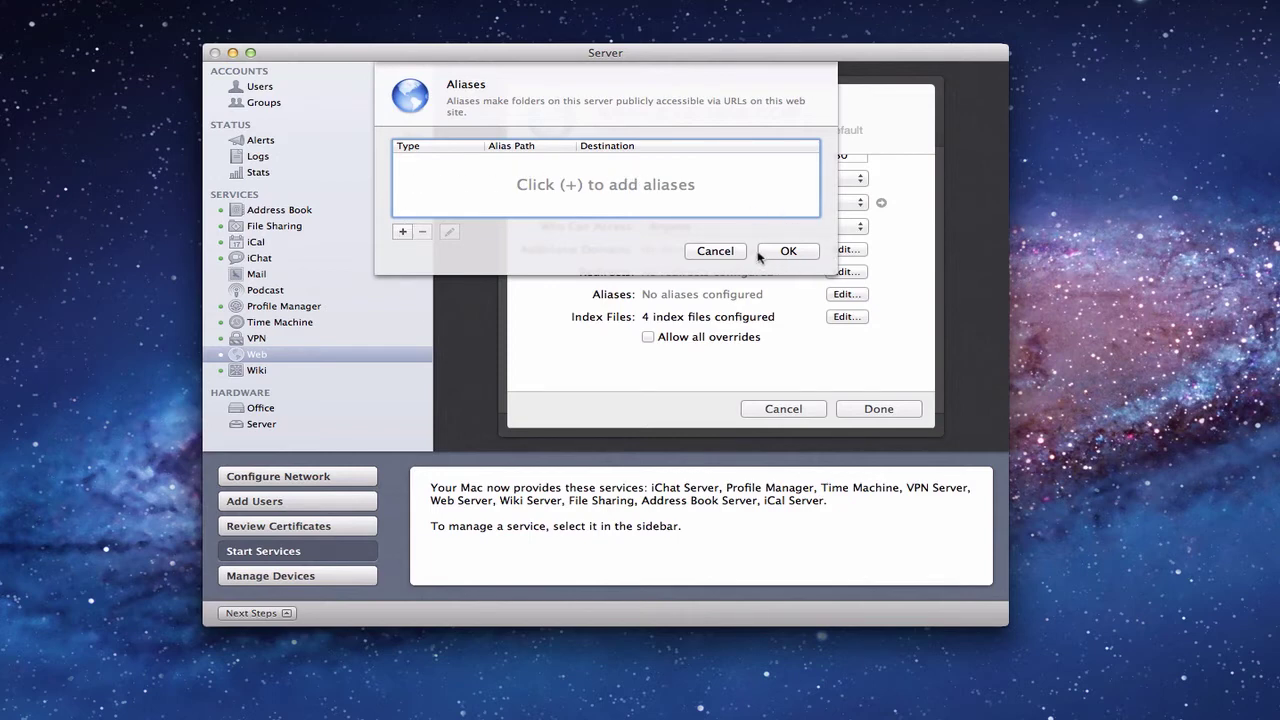
{"action": "left_click", "coordinate": [716, 251]}
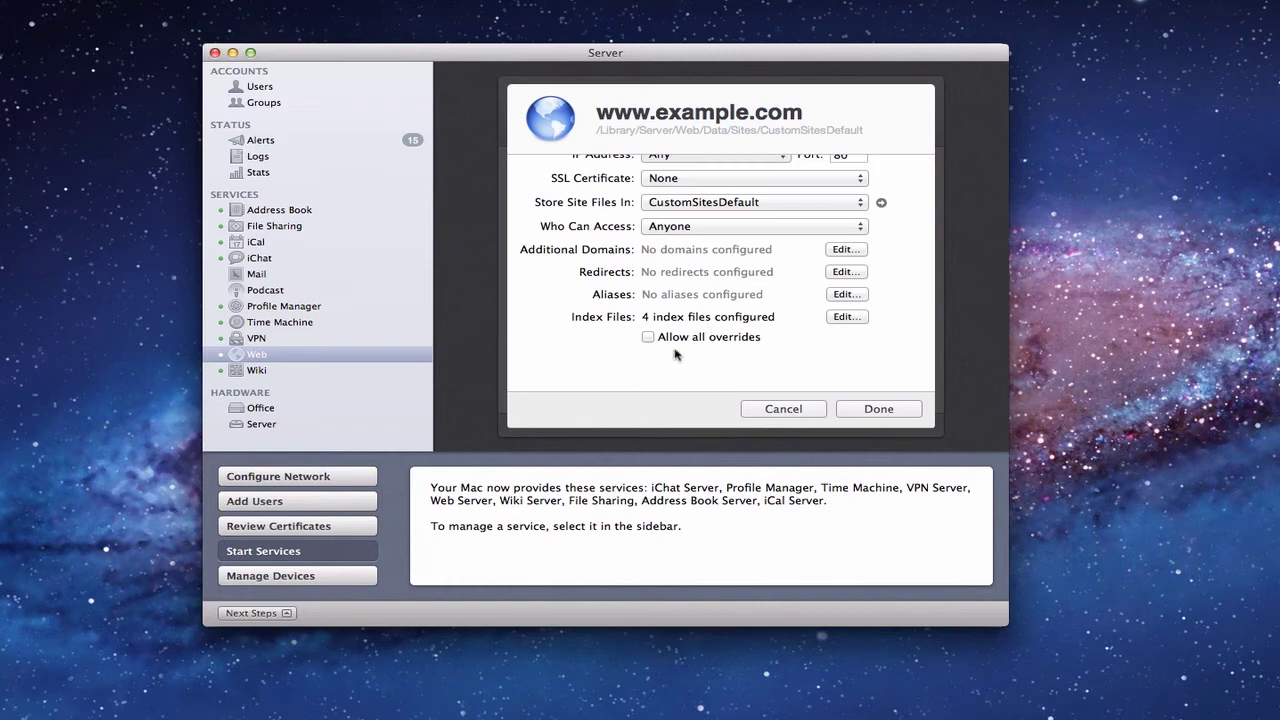
{"action": "scroll", "coordinate": [707, 347], "scroll_direction": "up", "scroll_amount": 3}
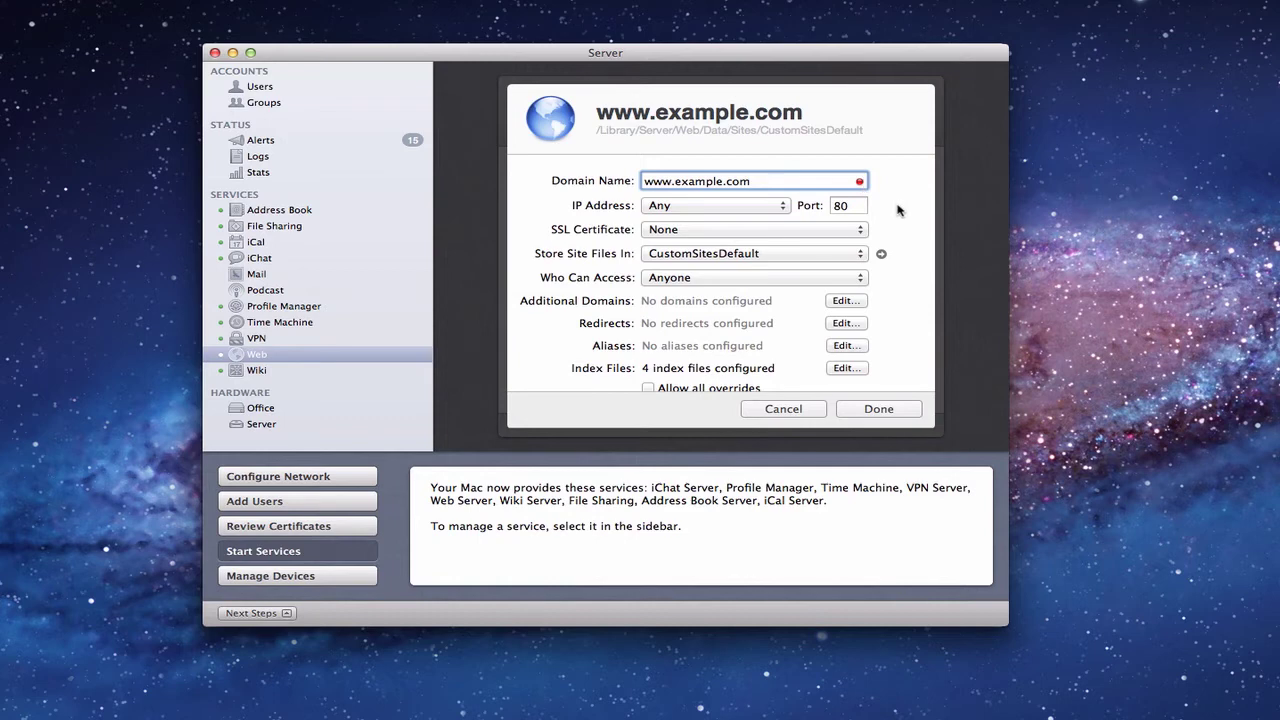
{"action": "left_click", "coordinate": [786, 410]}
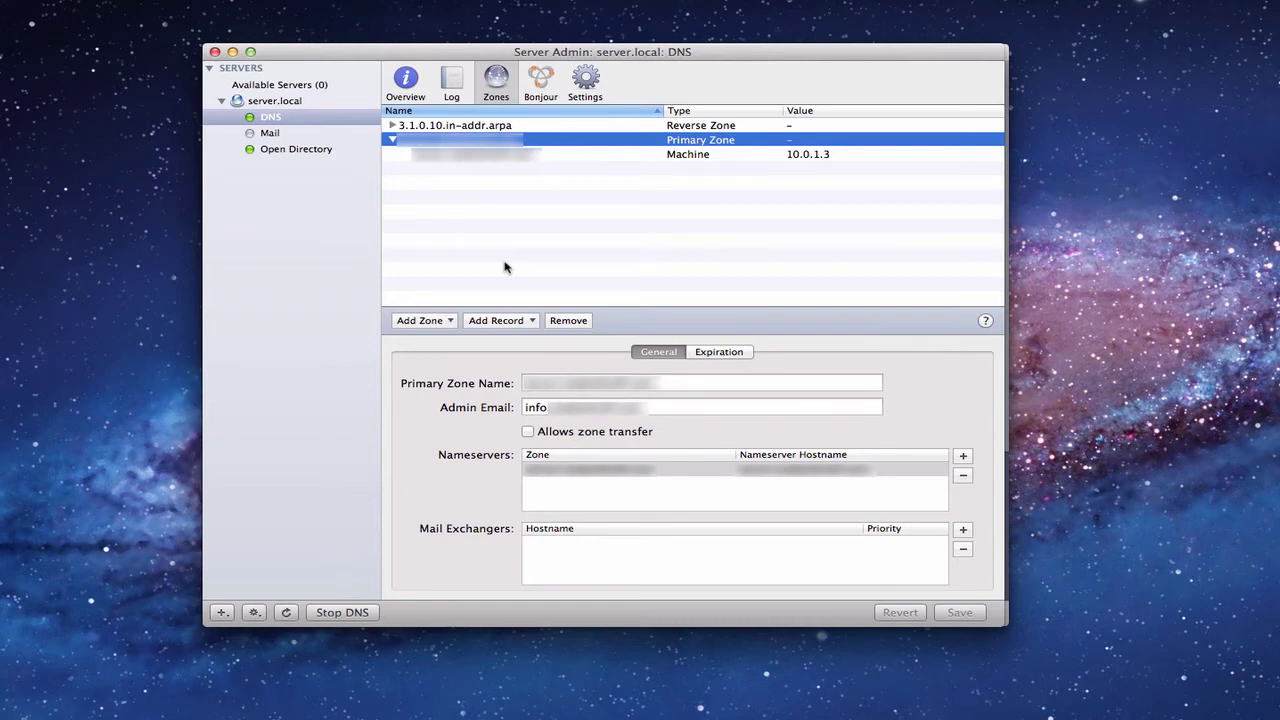
Try to add an alias (CNAME) record to the existing primary DNS zone.
{"action": "left_click", "coordinate": [531, 322]}
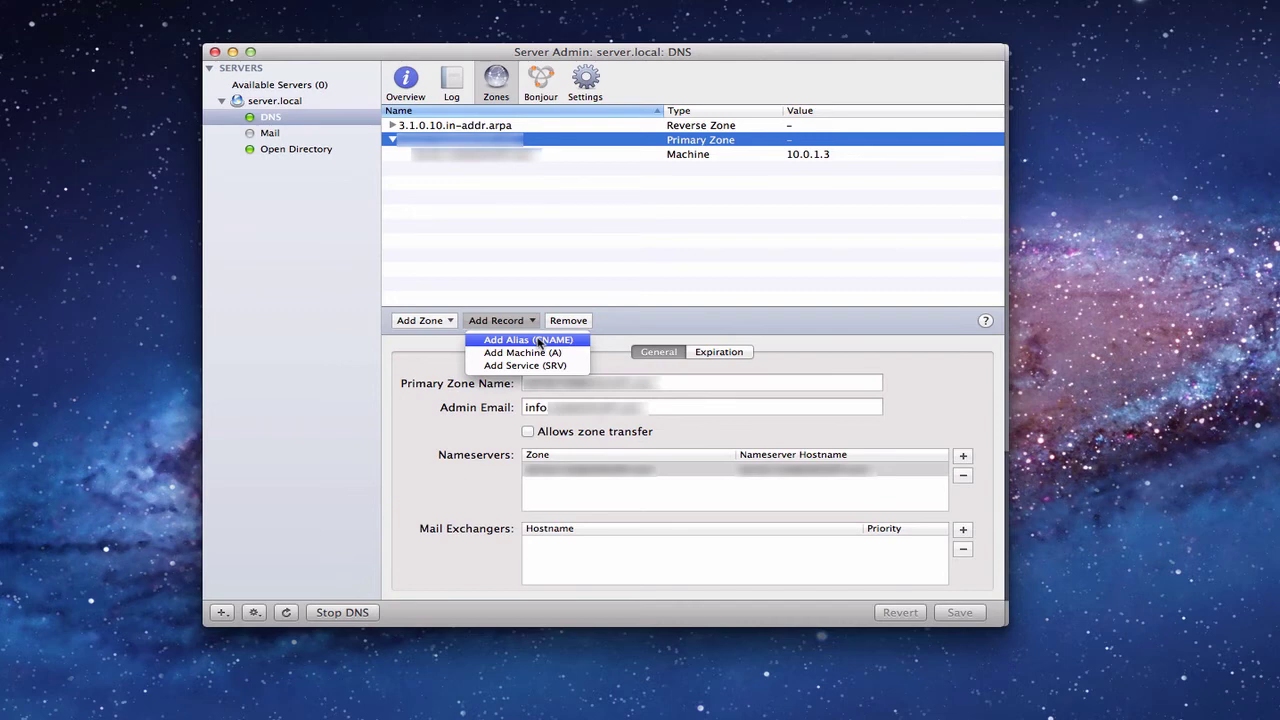
{"action": "left_click", "coordinate": [539, 340]}
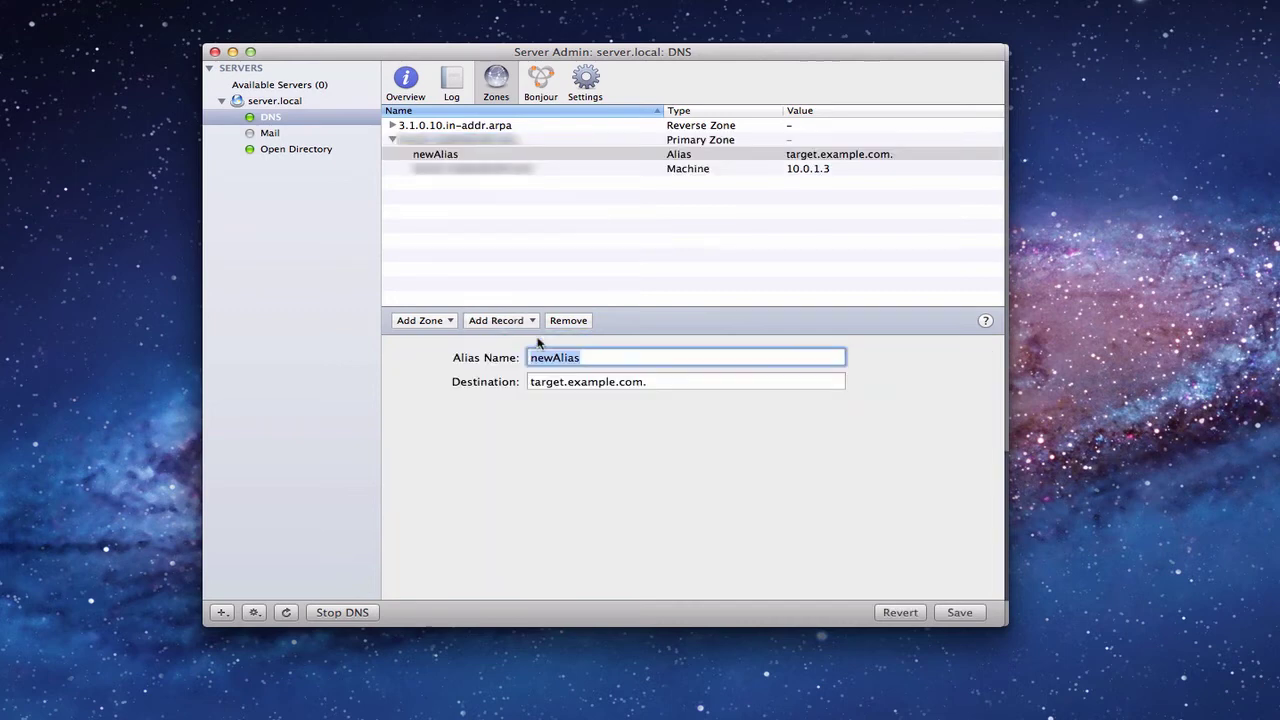
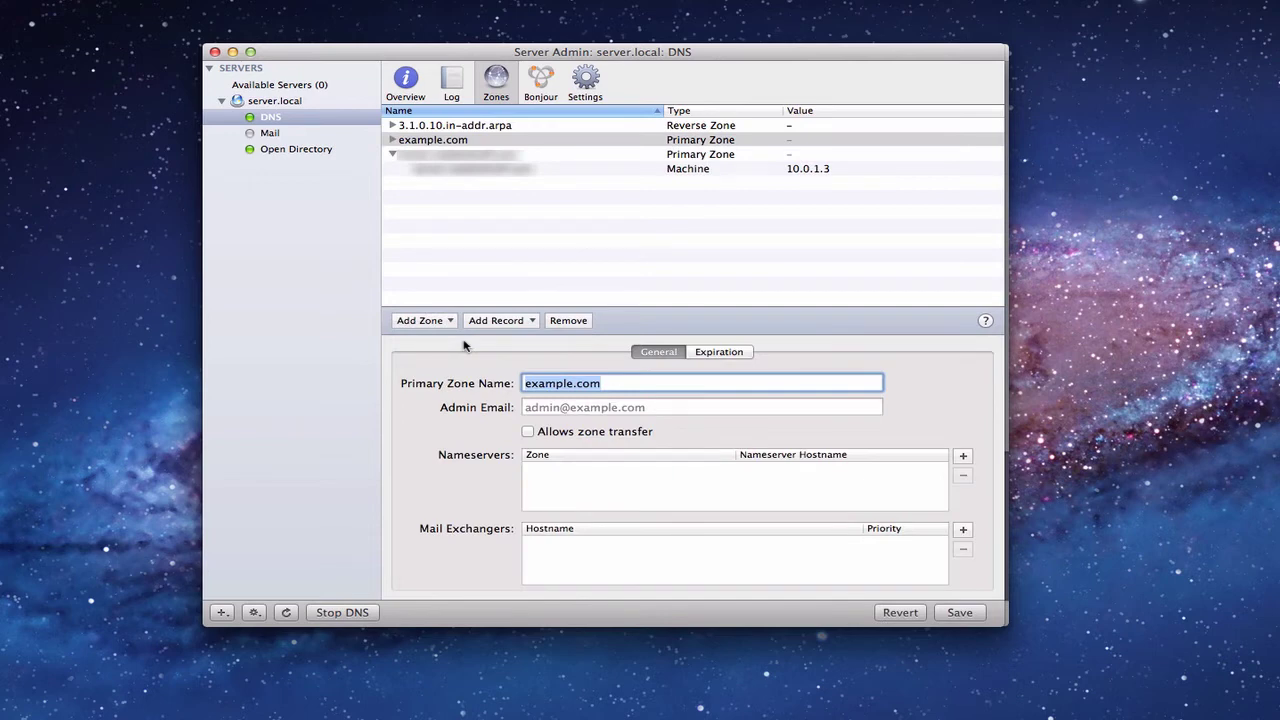
Name the new primary zone school.com and add a nameserver entry to it.
{"action": "type", "text": "s"}
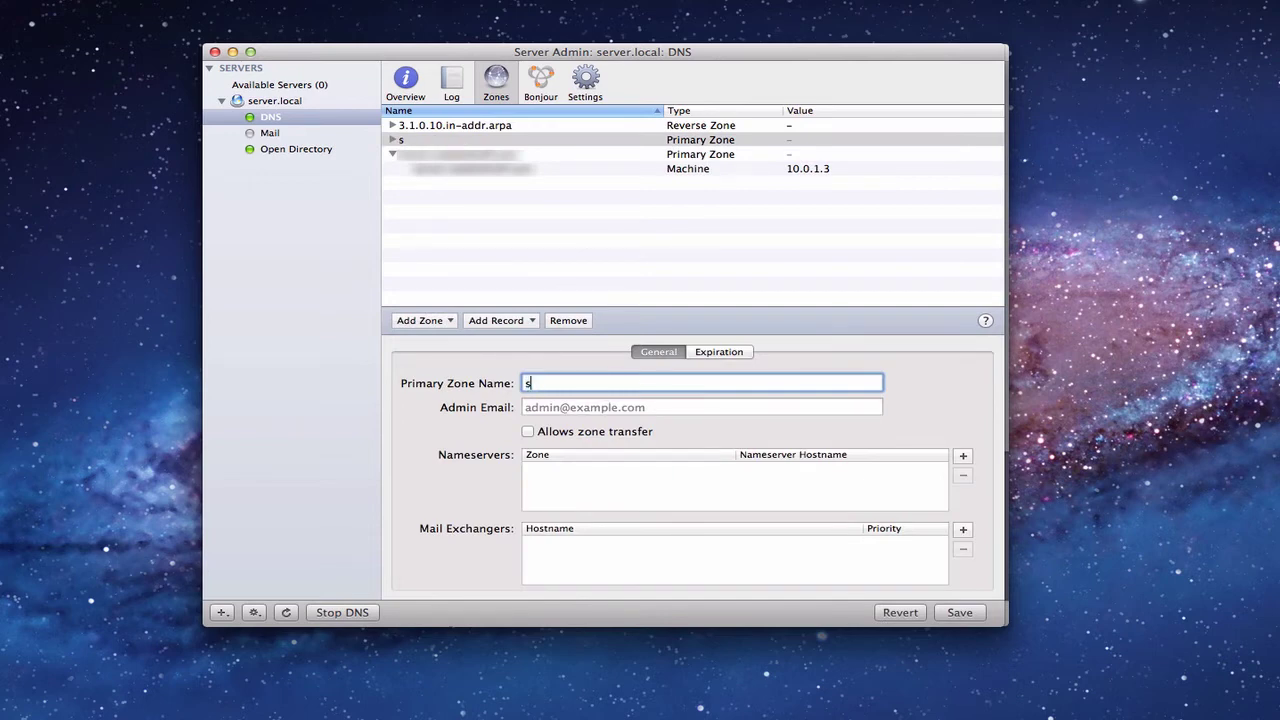
{"action": "type", "text": "chool.com"}
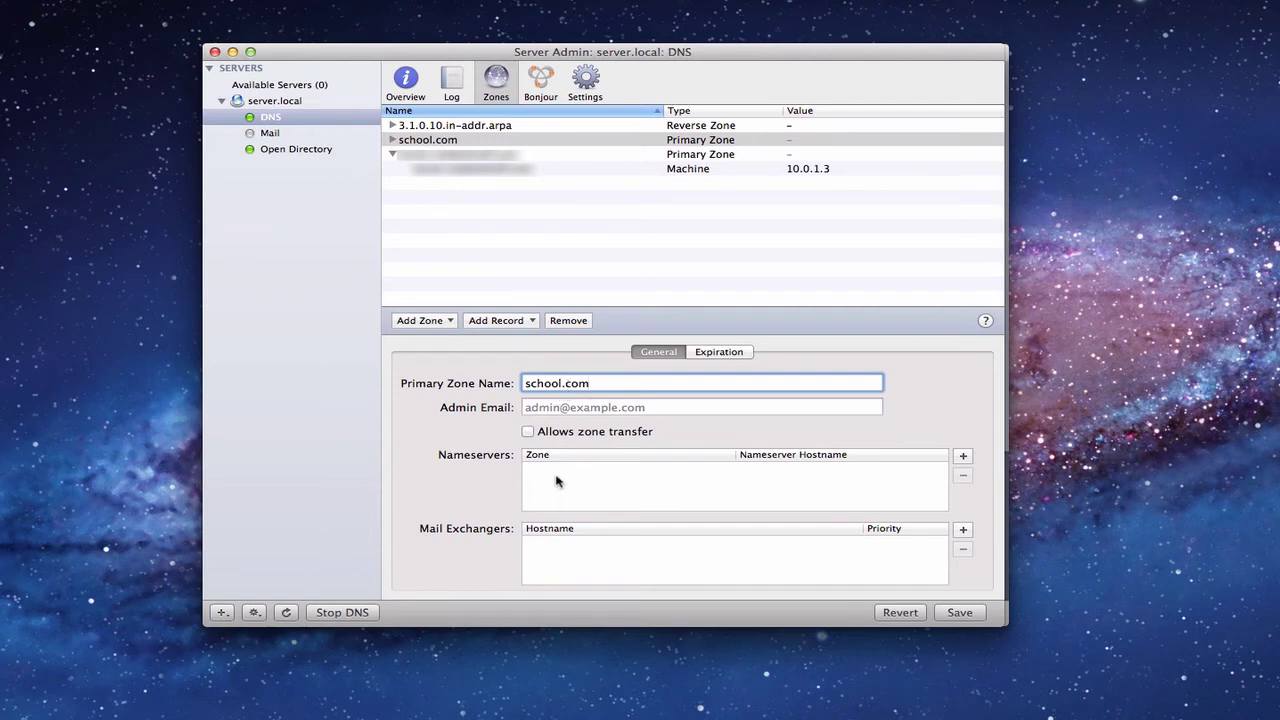
{"action": "left_click", "coordinate": [963, 456]}
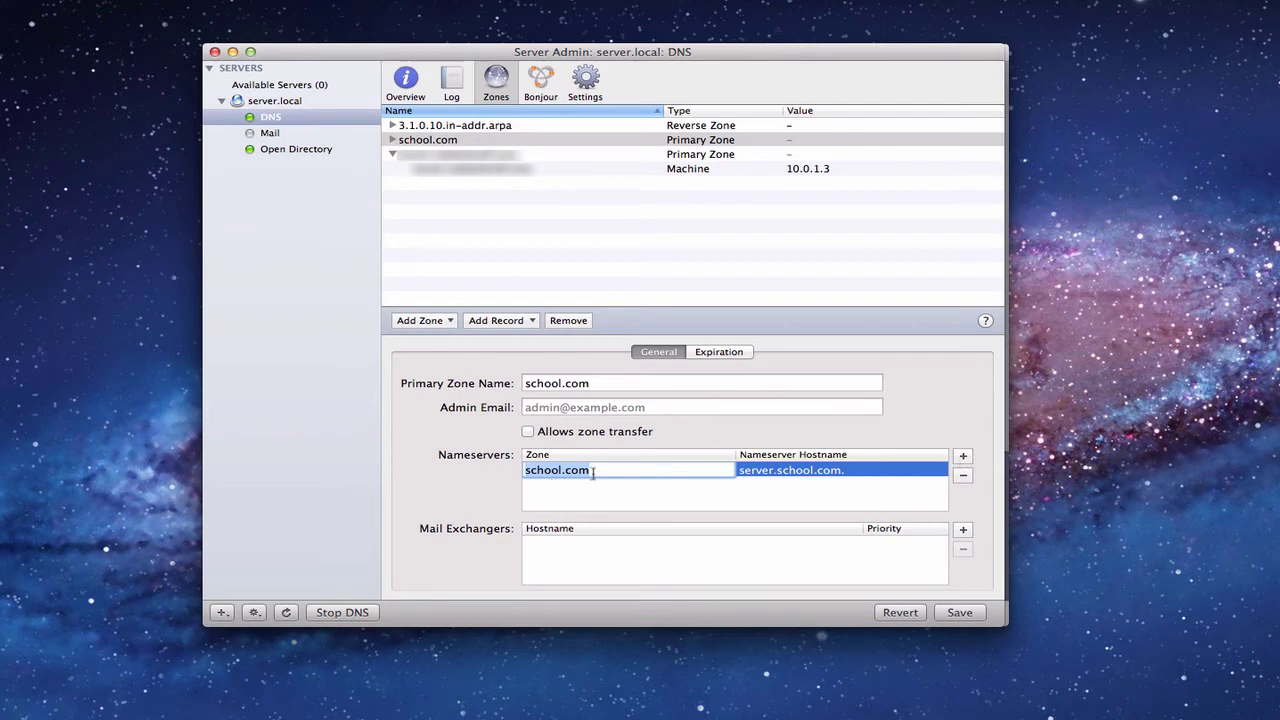
Set the nameserver hostname of the school.com zone to server.example.com.
{"action": "left_click", "coordinate": [808, 475]}
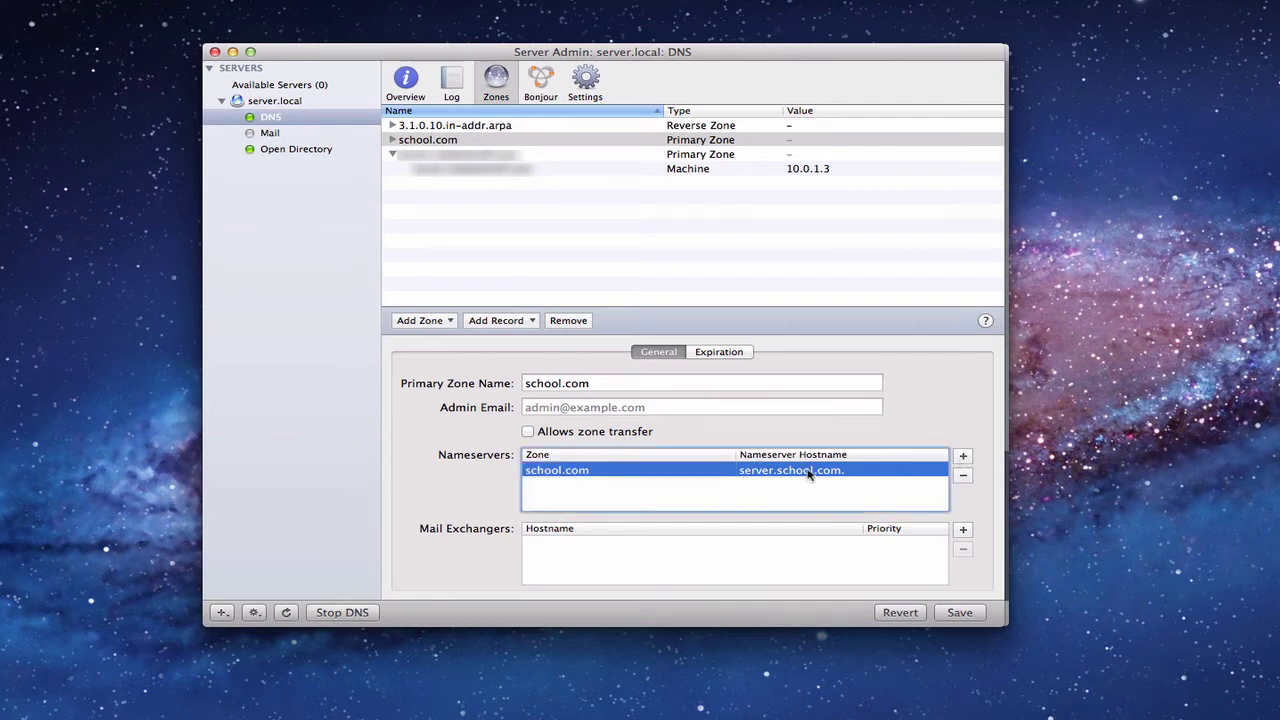
{"action": "left_click", "coordinate": [809, 474]}
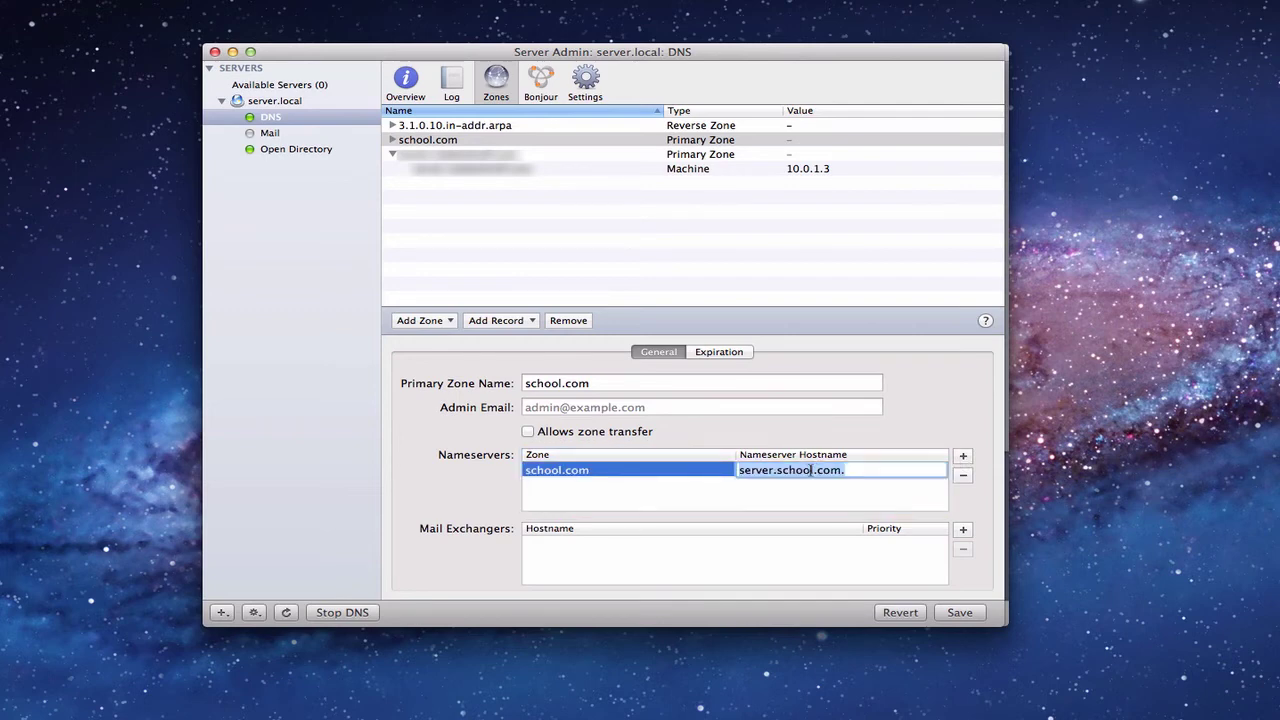
{"action": "left_click", "coordinate": [811, 470]}
{"action": "key", "text": "BackSpace"}
{"action": "key", "text": "BackSpace"}
{"action": "key", "text": "BackSpace"}
{"action": "key", "text": "BackSpace"}
{"action": "key", "text": "BackSpace"}
{"action": "key", "text": "BackSpace"}
{"action": "key", "text": "BackSpace"}
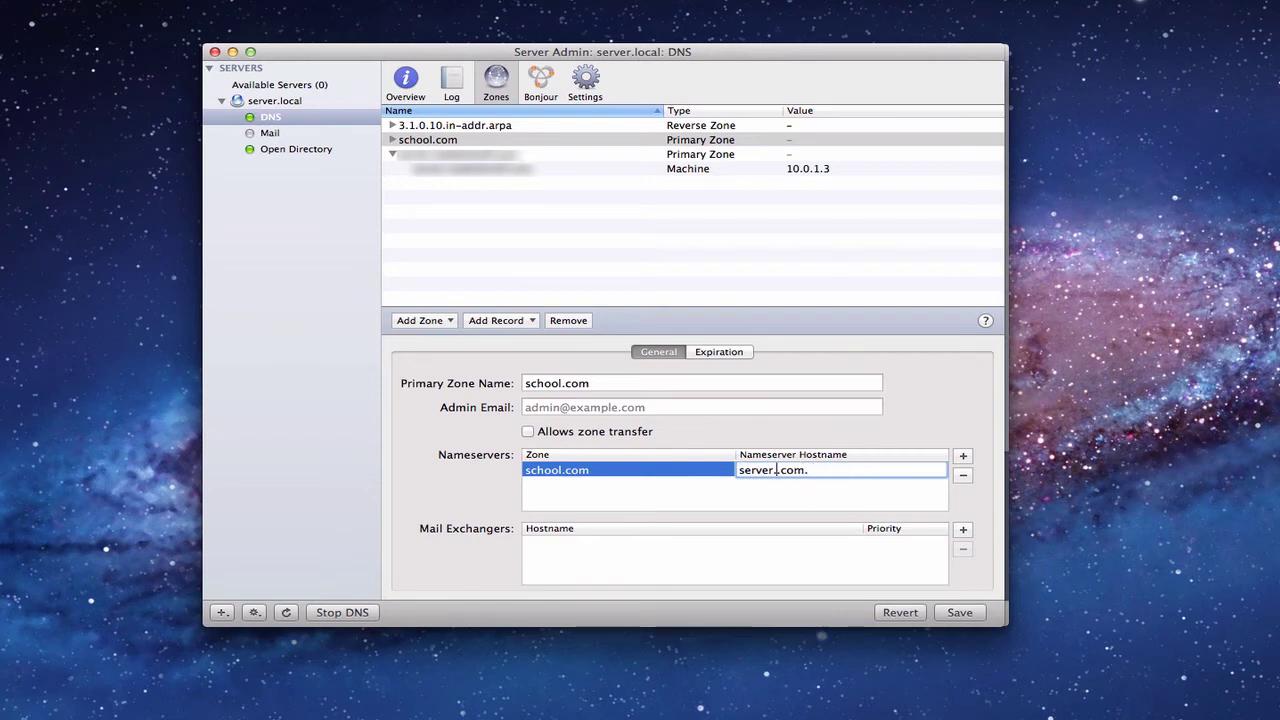
{"action": "type", "text": ".example"}
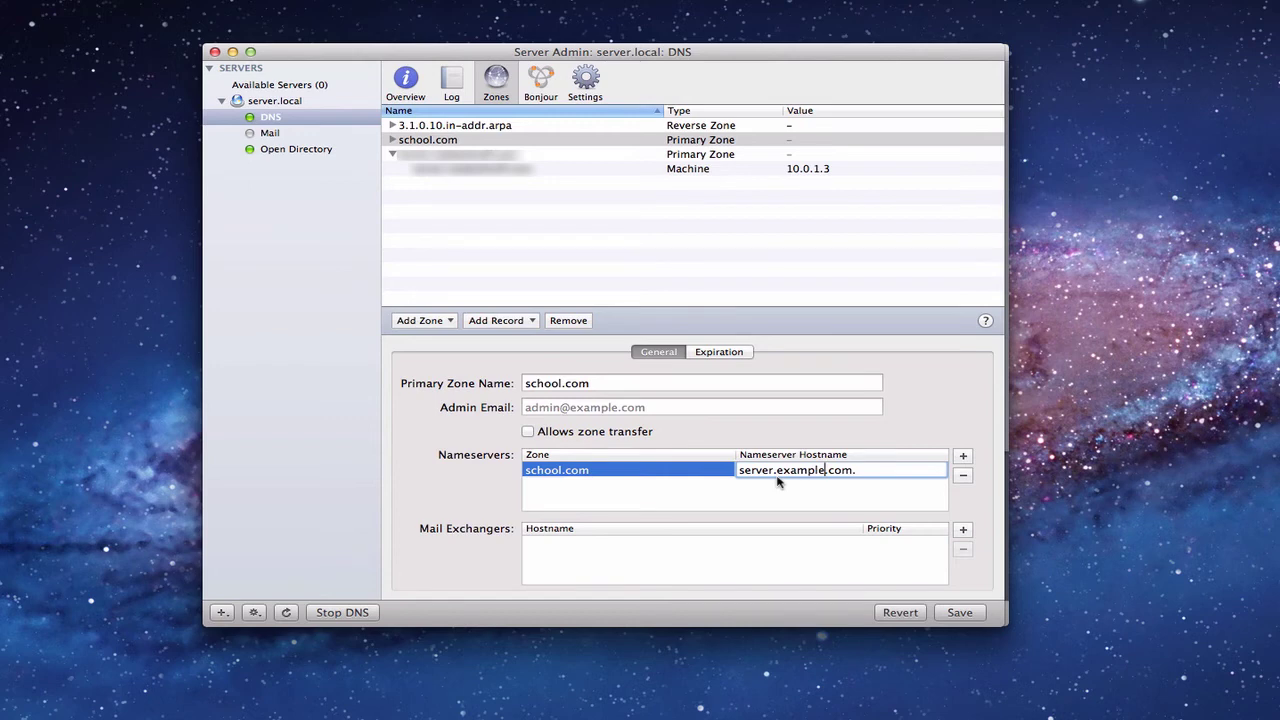
{"action": "left_click", "coordinate": [914, 466]}
Add a machine (A) record named example.com to the school.com zone and select its IP address entry.
{"action": "left_click", "coordinate": [432, 141]}
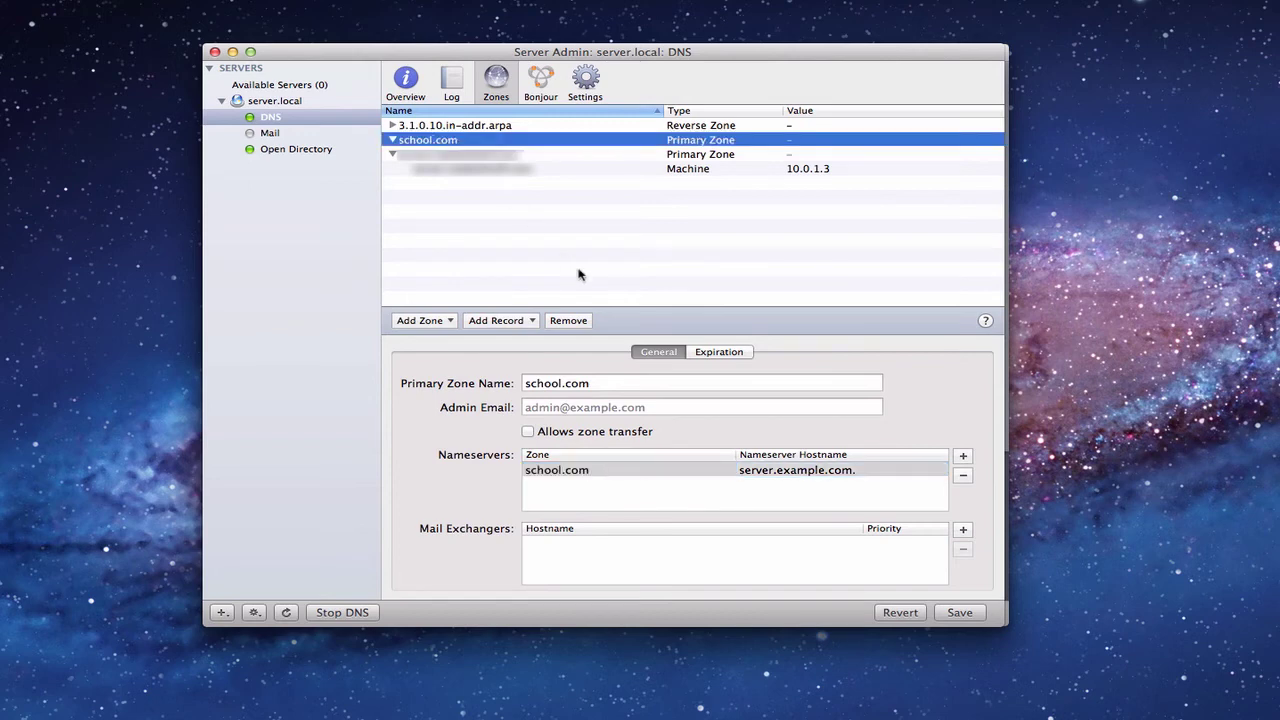
{"action": "left_click", "coordinate": [524, 322]}
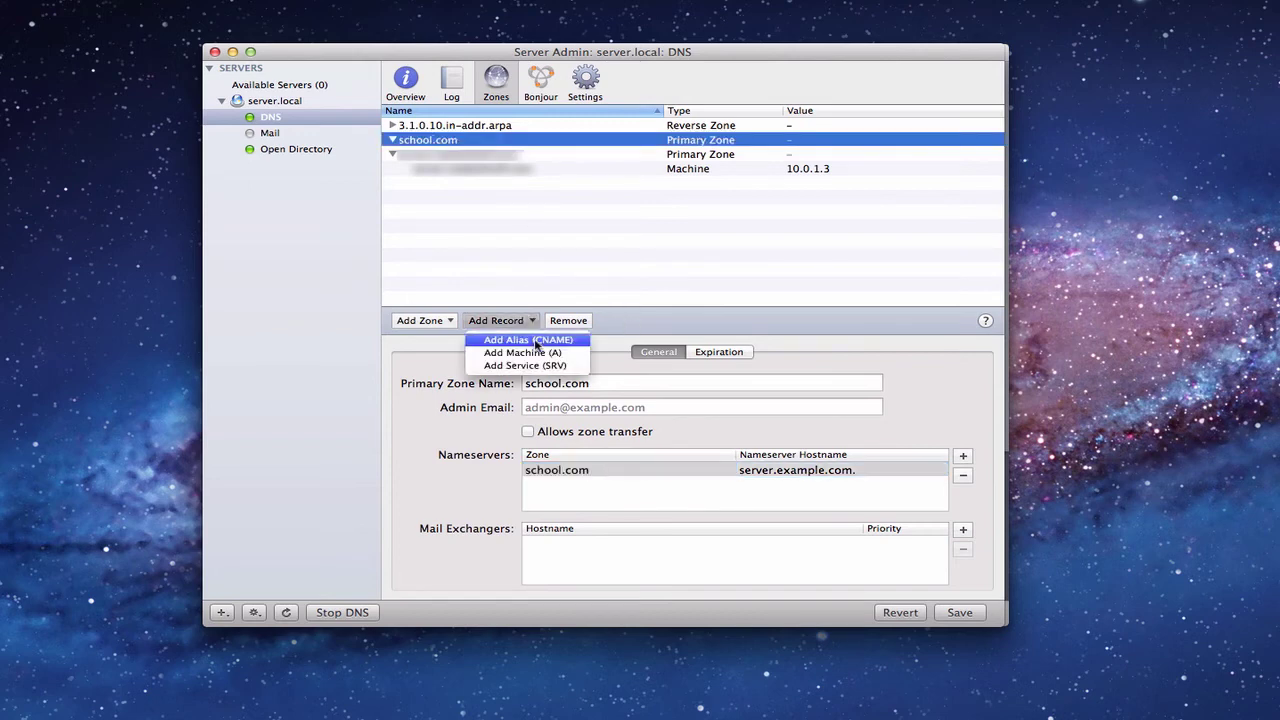
{"action": "left_click", "coordinate": [527, 353]}
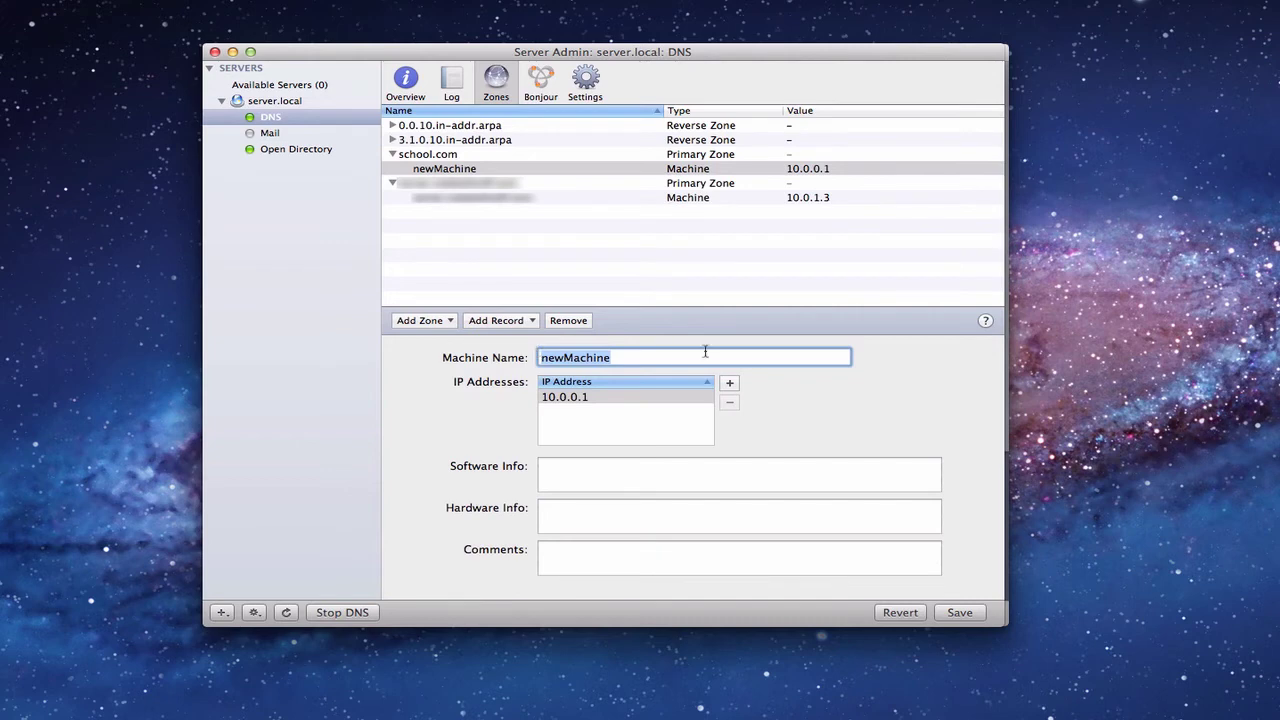
{"action": "type", "text": "example.com"}
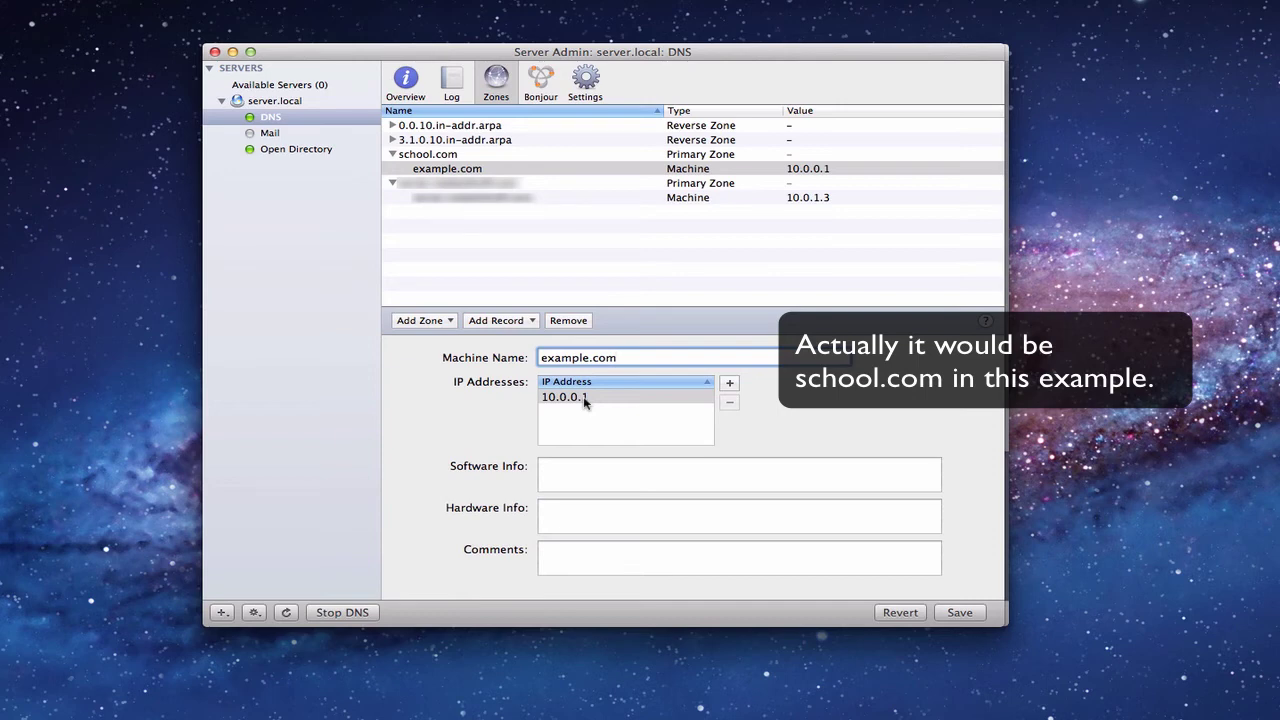
{"action": "left_click", "coordinate": [585, 400]}
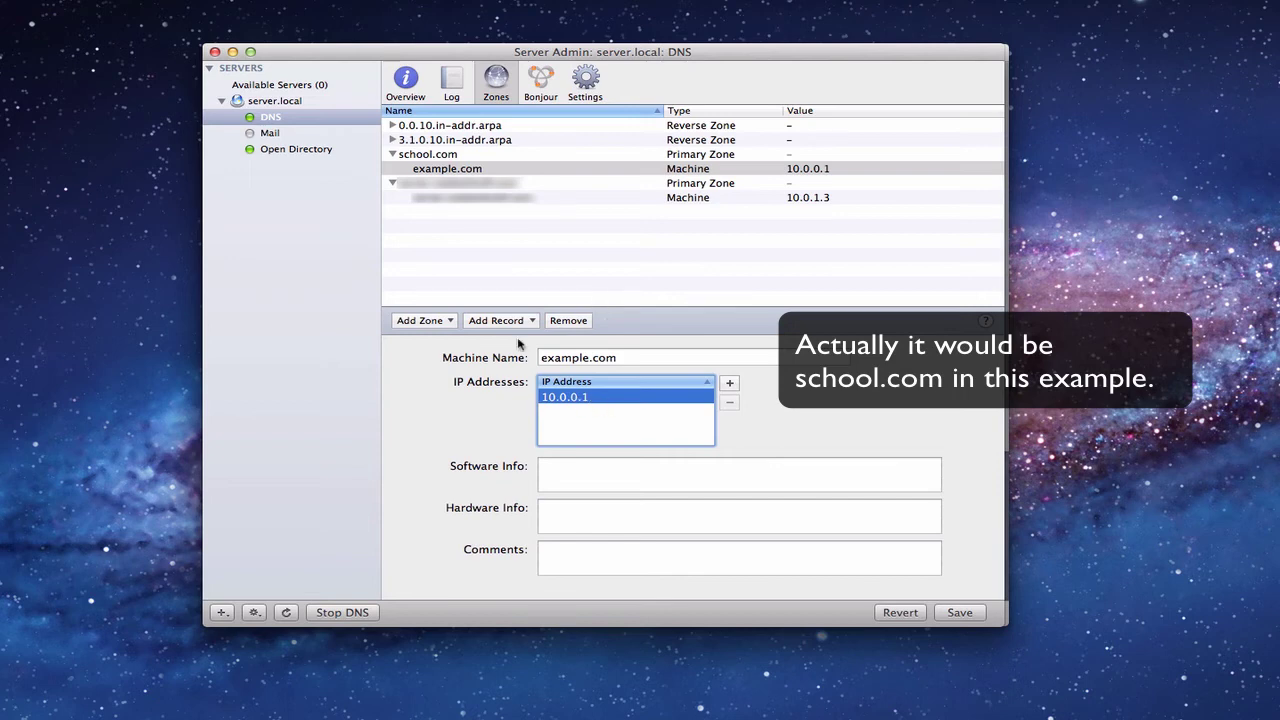
{"action": "left_click", "coordinate": [442, 156]}
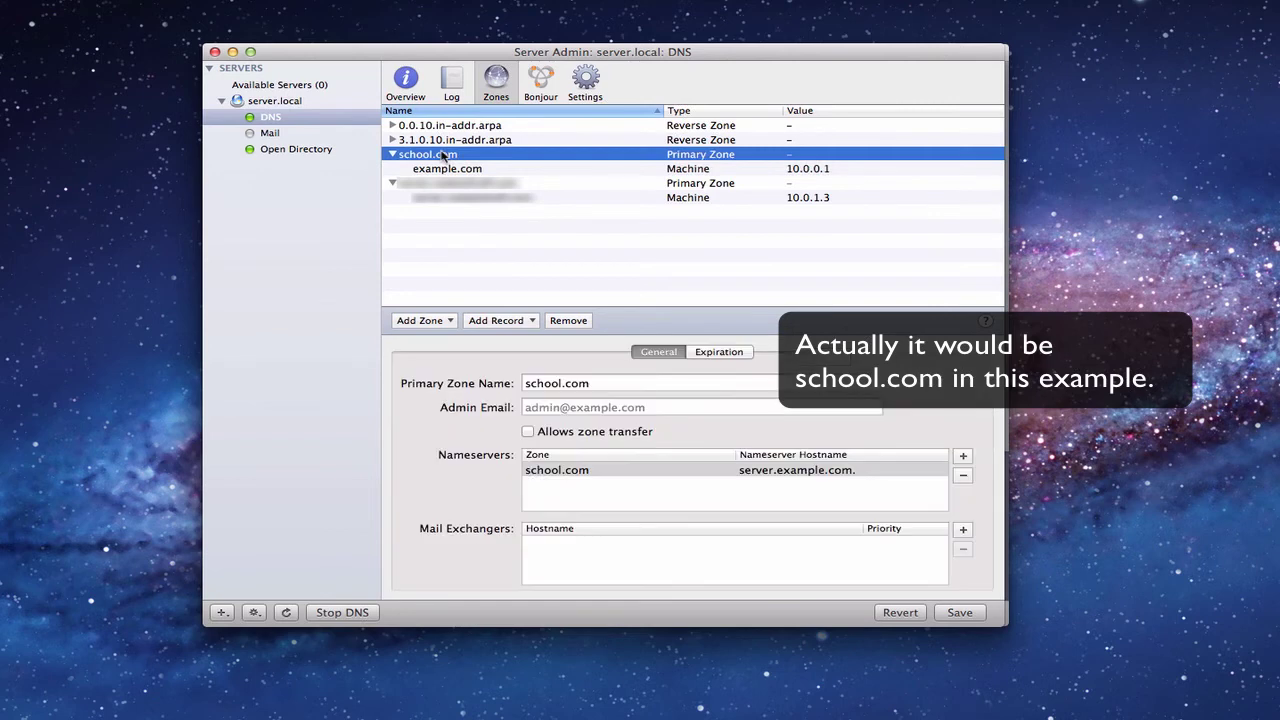
{"action": "left_click", "coordinate": [533, 321]}
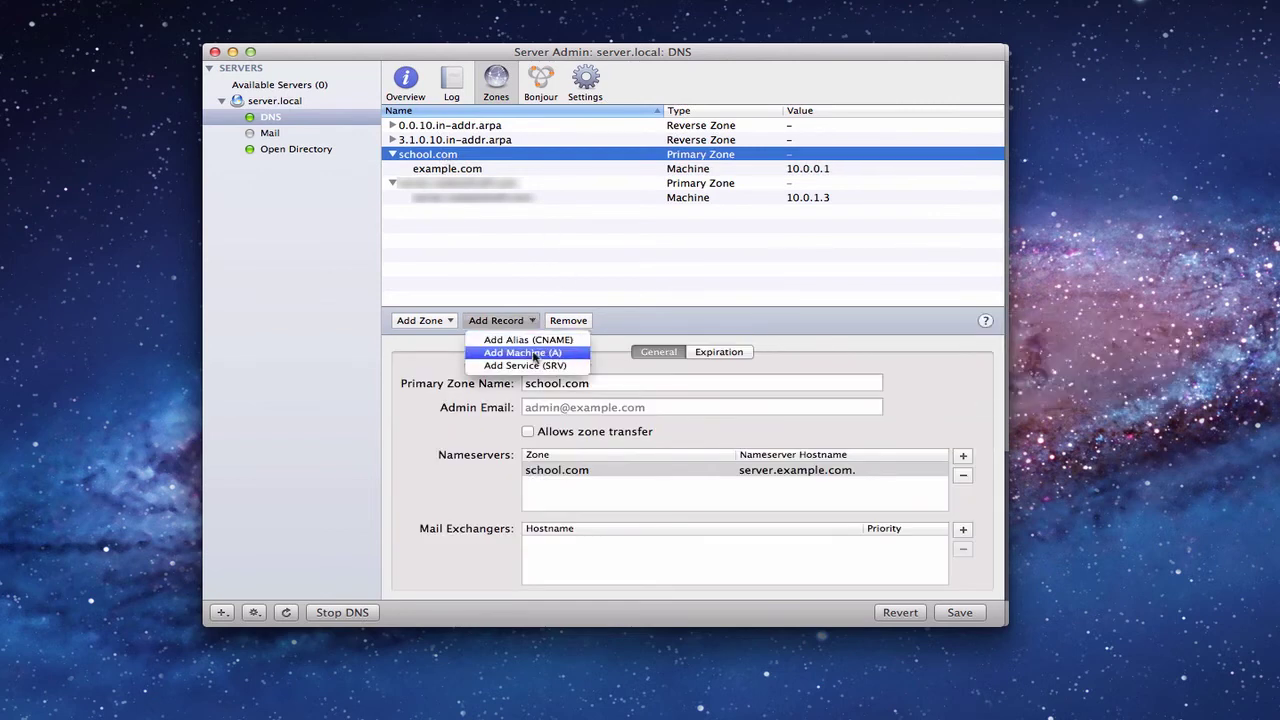
{"action": "left_click", "coordinate": [530, 340]}
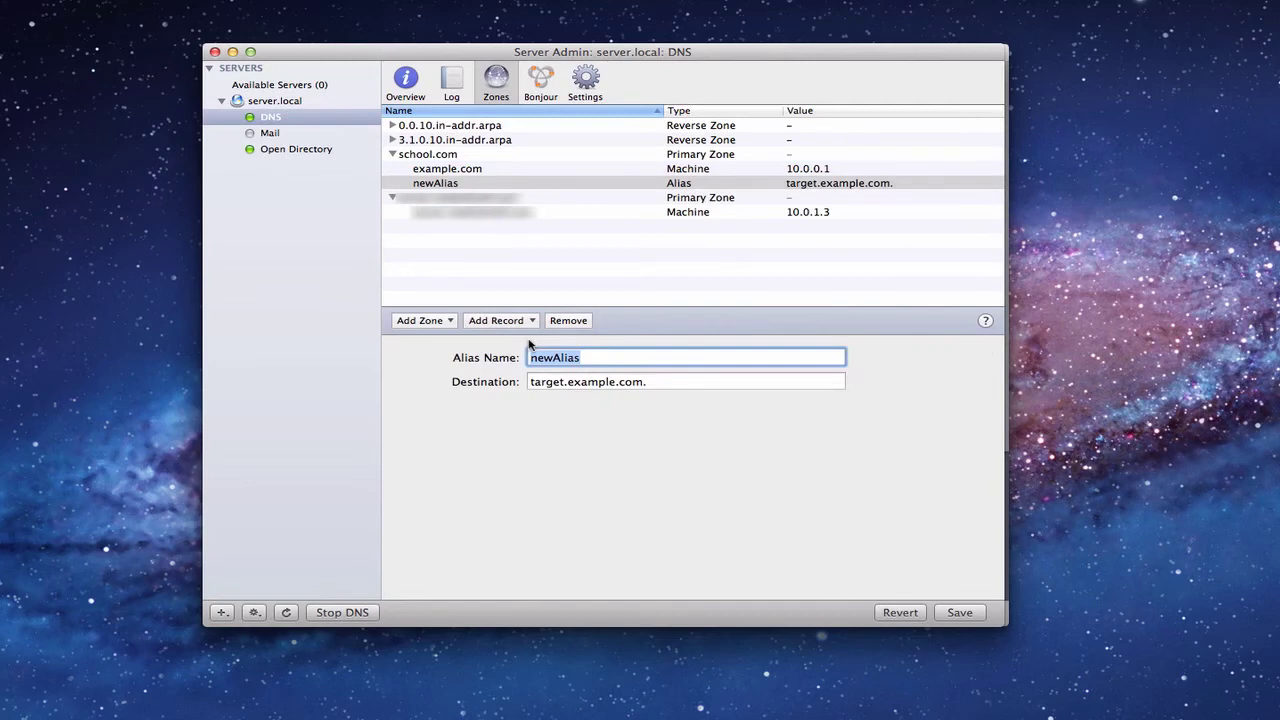
{"action": "type", "text": "www."}
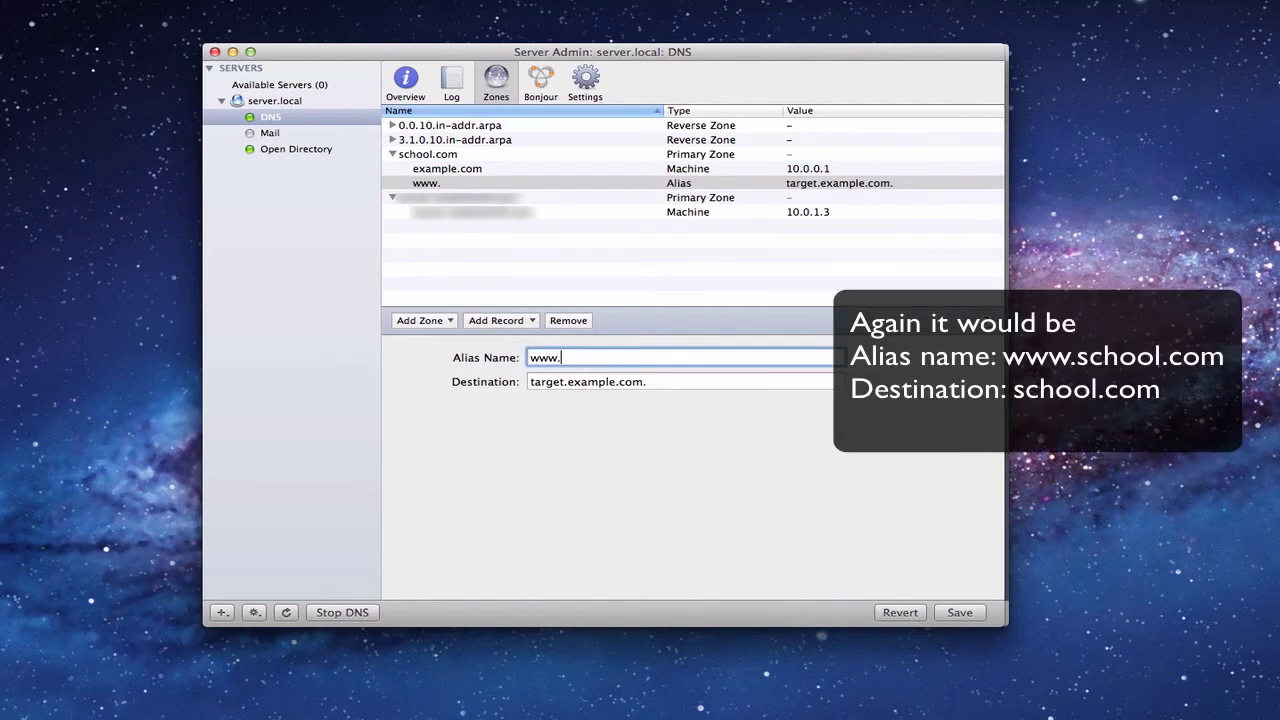
{"action": "type", "text": "example.com"}
{"action": "key", "text": "Tab"}
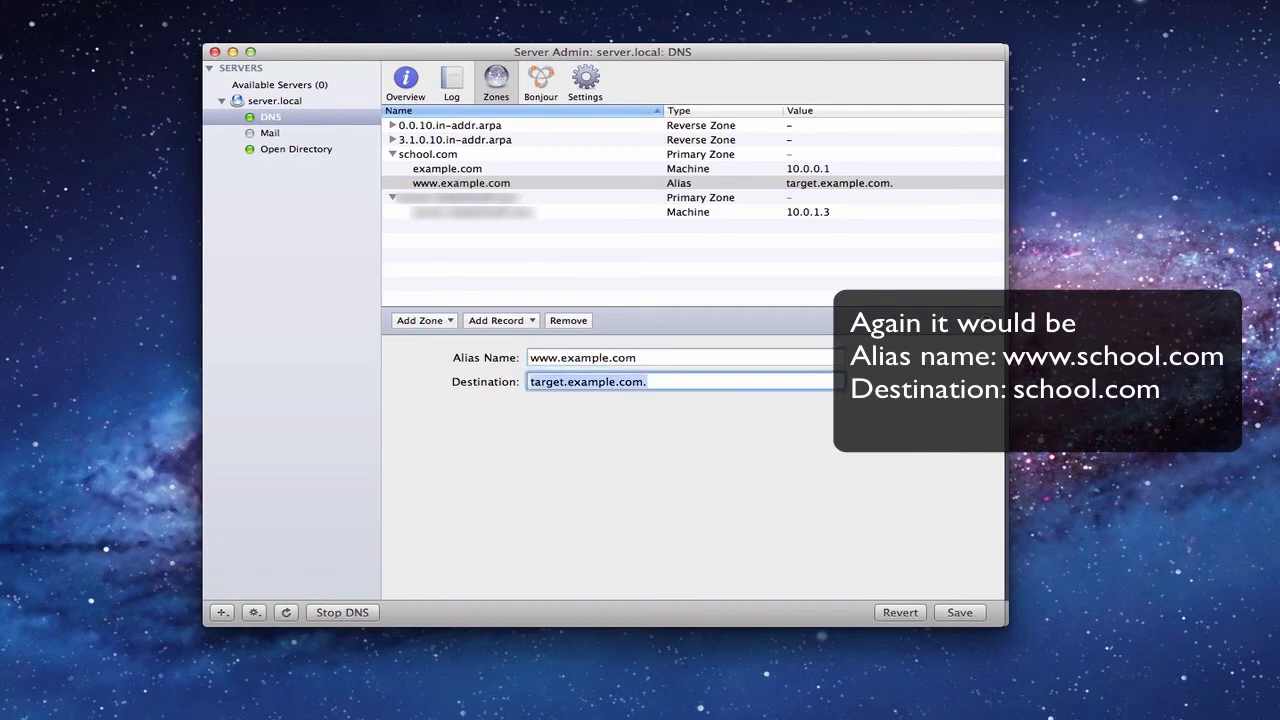
{"action": "type", "text": "example"}
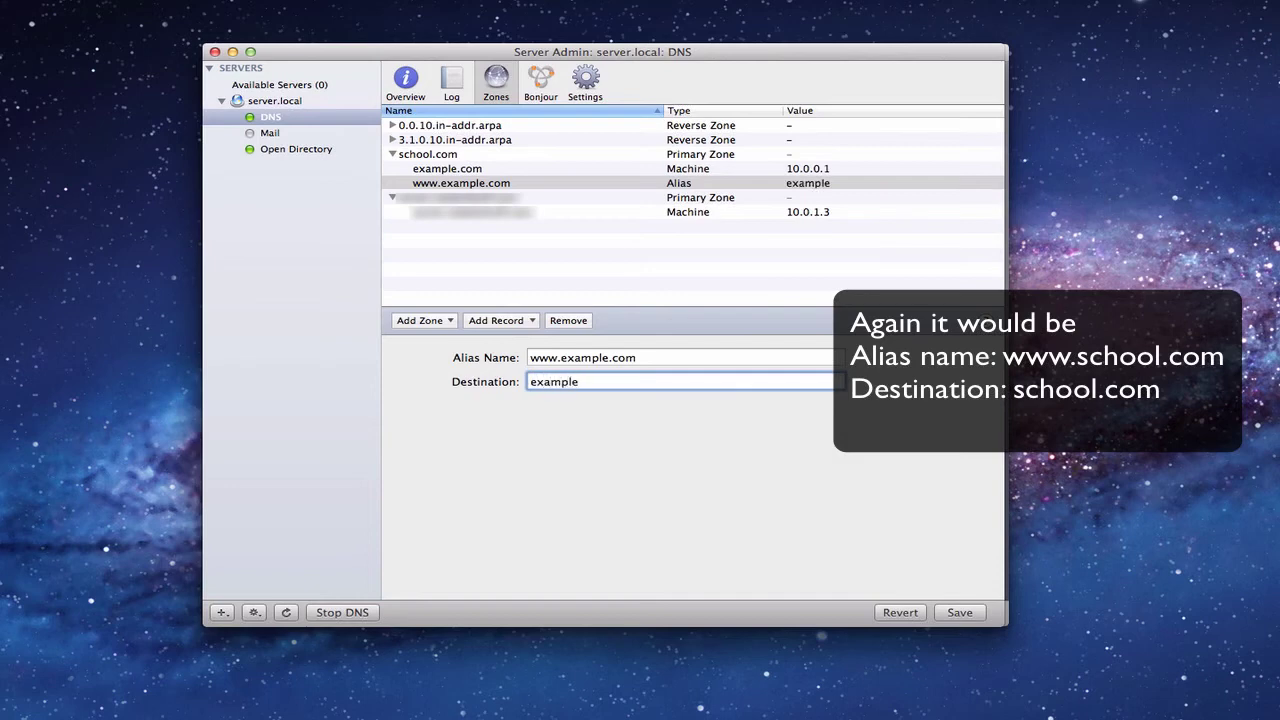
{"action": "type", "text": ".com"}
{"action": "left_click_drag", "start_coordinate": [609, 357], "coordinate": [561, 356]}
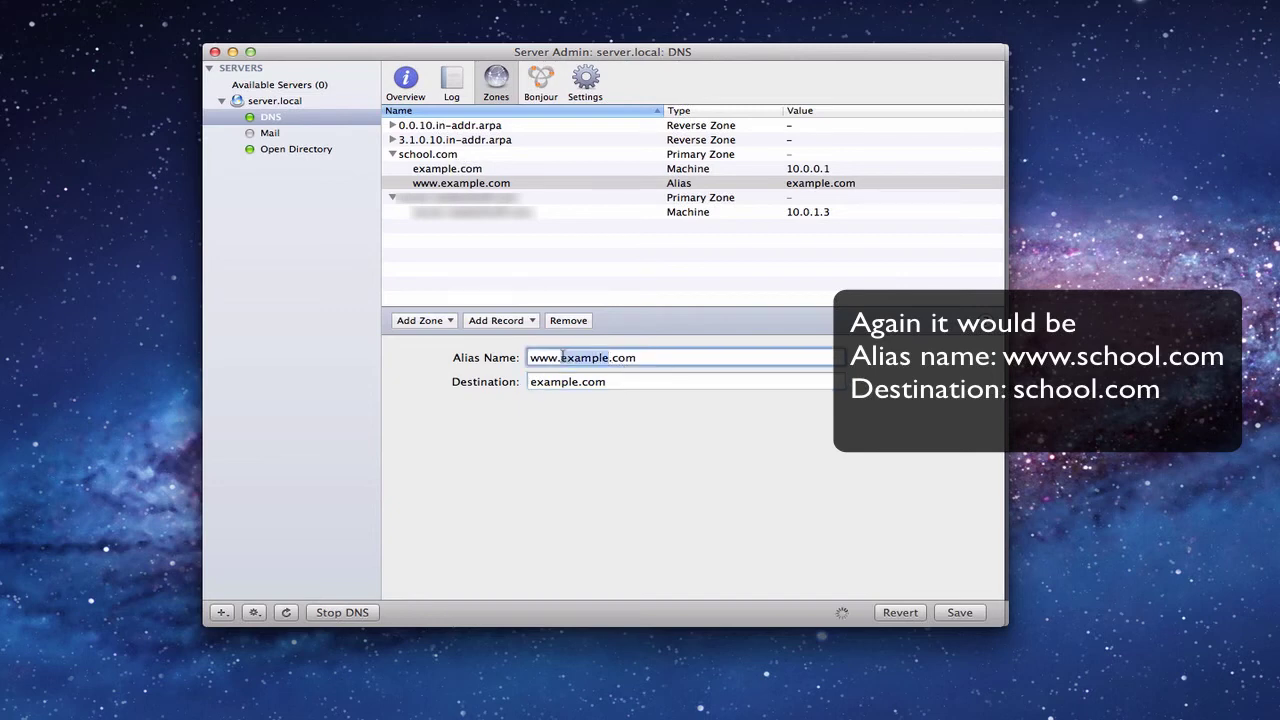
{"action": "type", "text": "schoo"}
{"action": "type", "text": "l"}
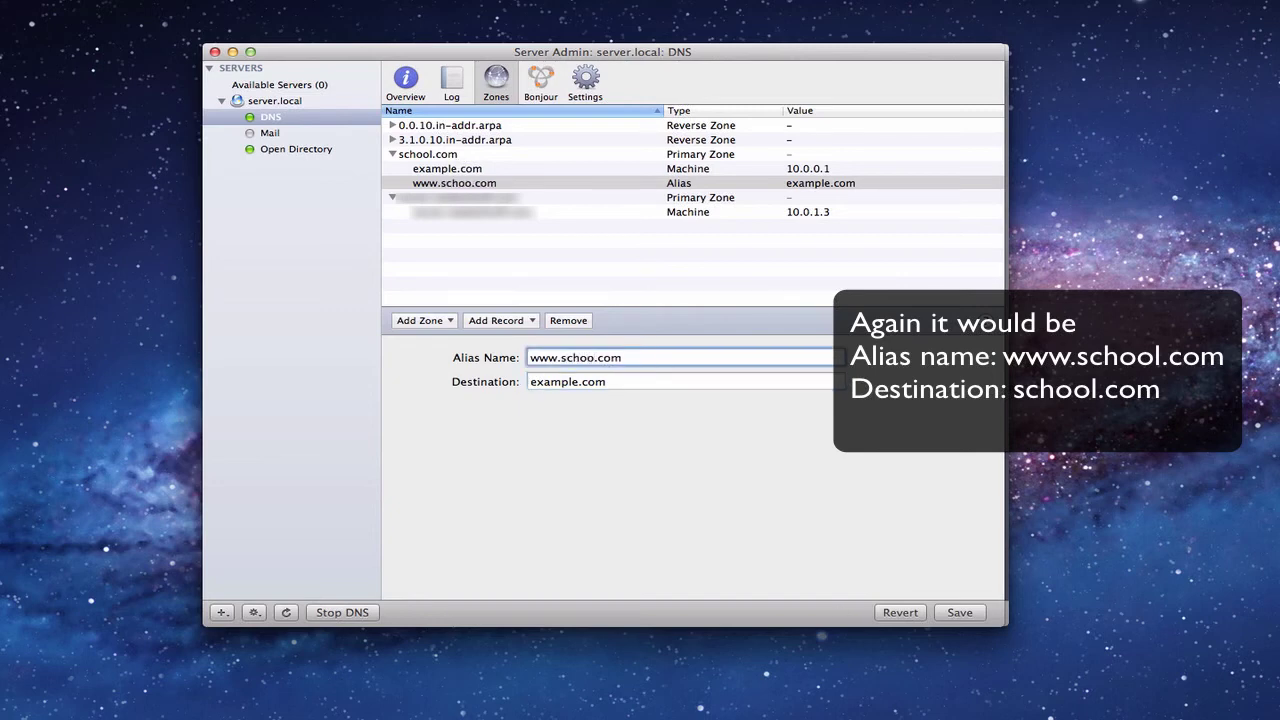
{"action": "left_click_drag", "start_coordinate": [579, 381], "coordinate": [532, 381]}
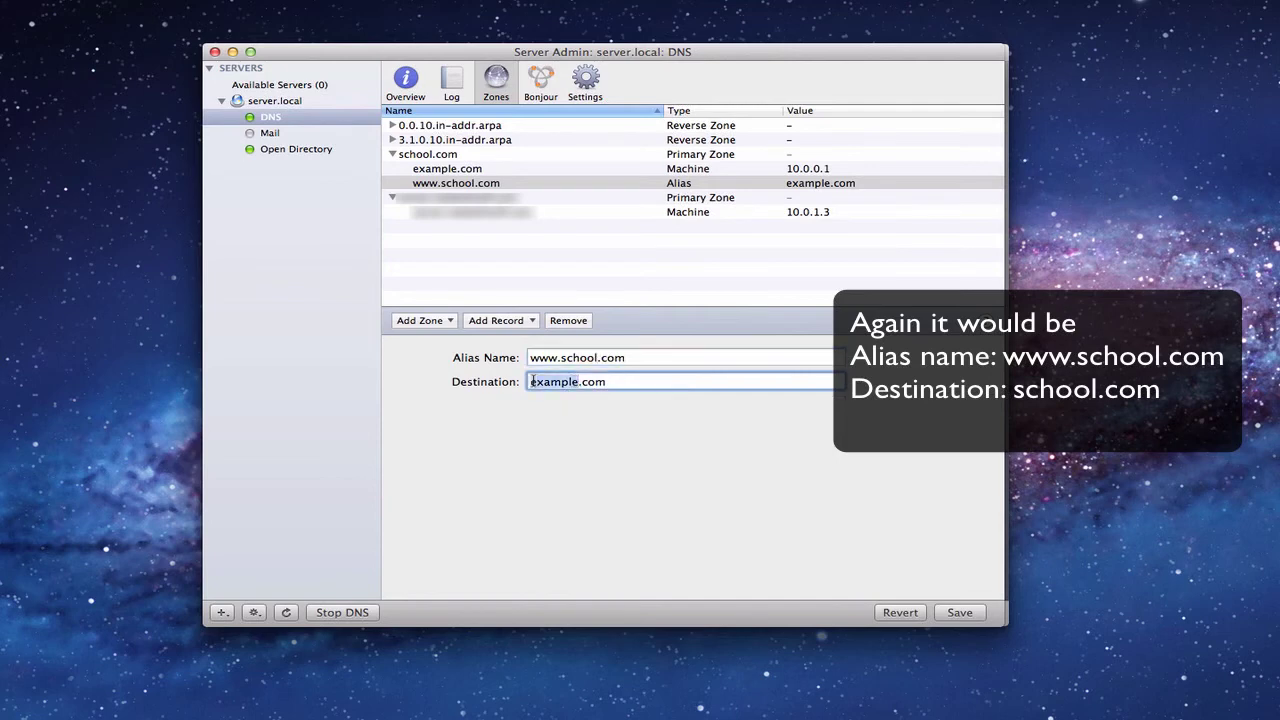
{"action": "type", "text": "school"}
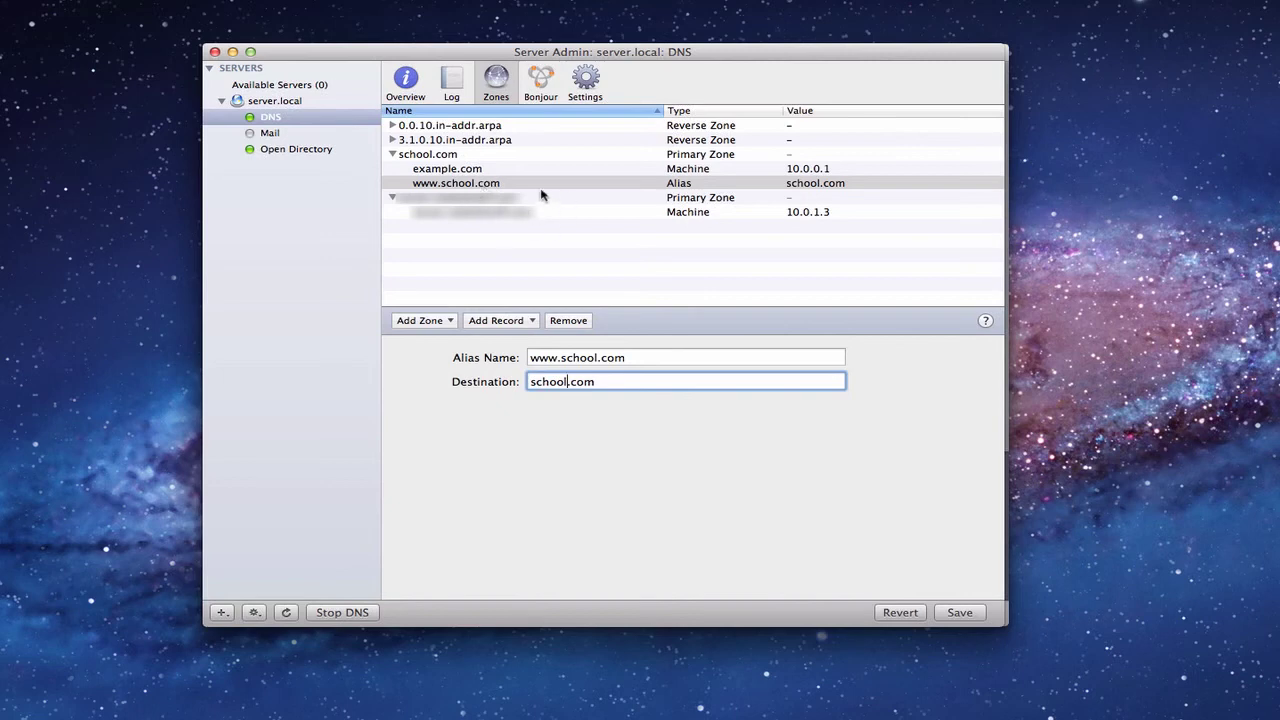
{"action": "left_click", "coordinate": [899, 612]}
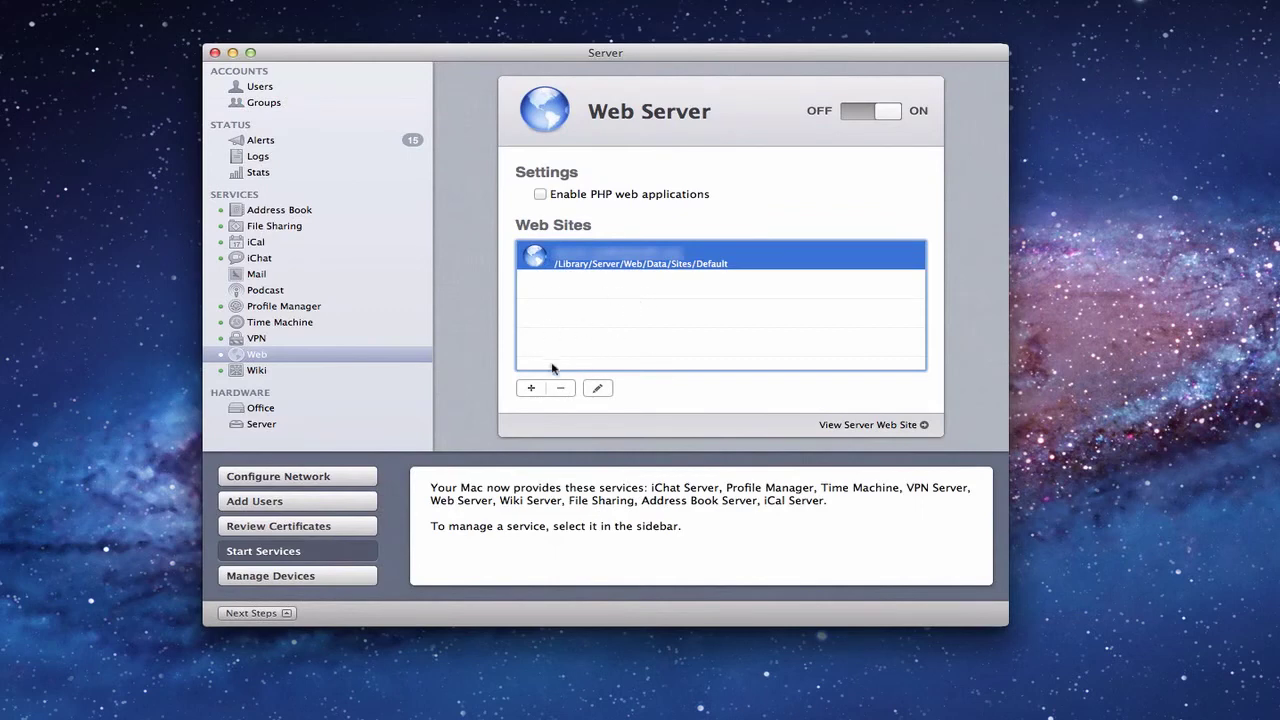
{"action": "left_click", "coordinate": [531, 388]}
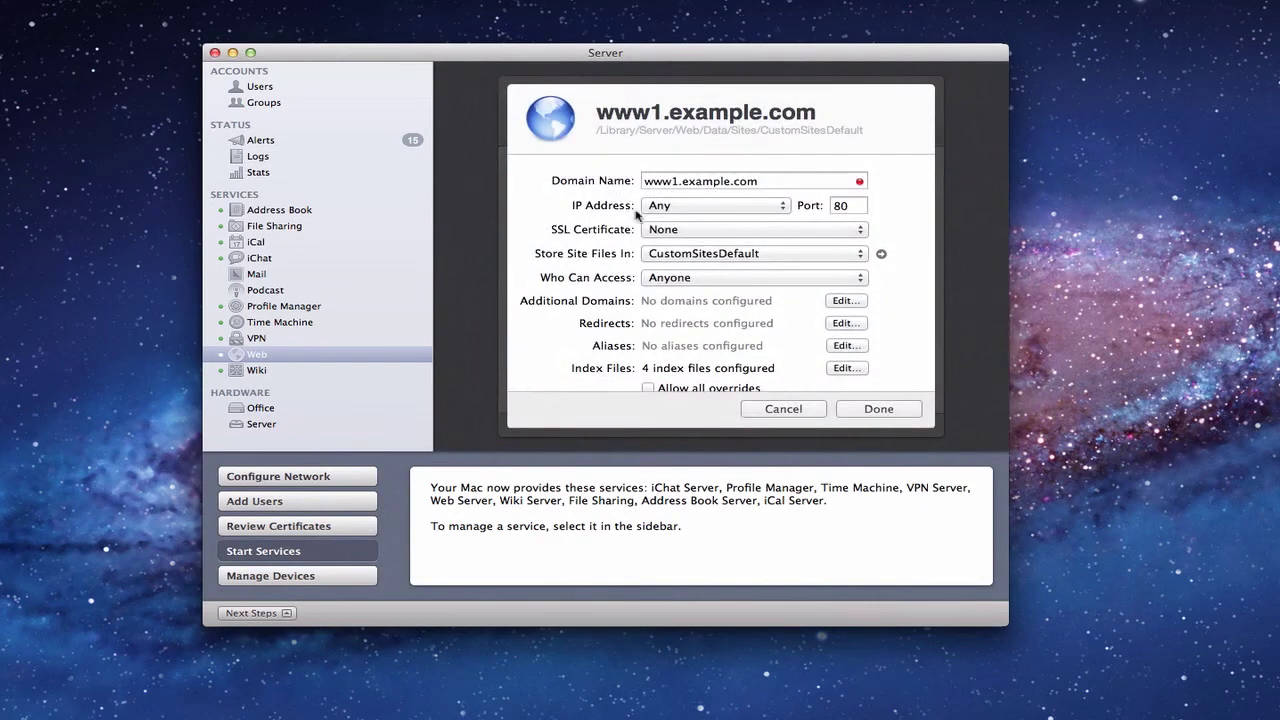
{"action": "triple_click", "coordinate": [677, 181]}
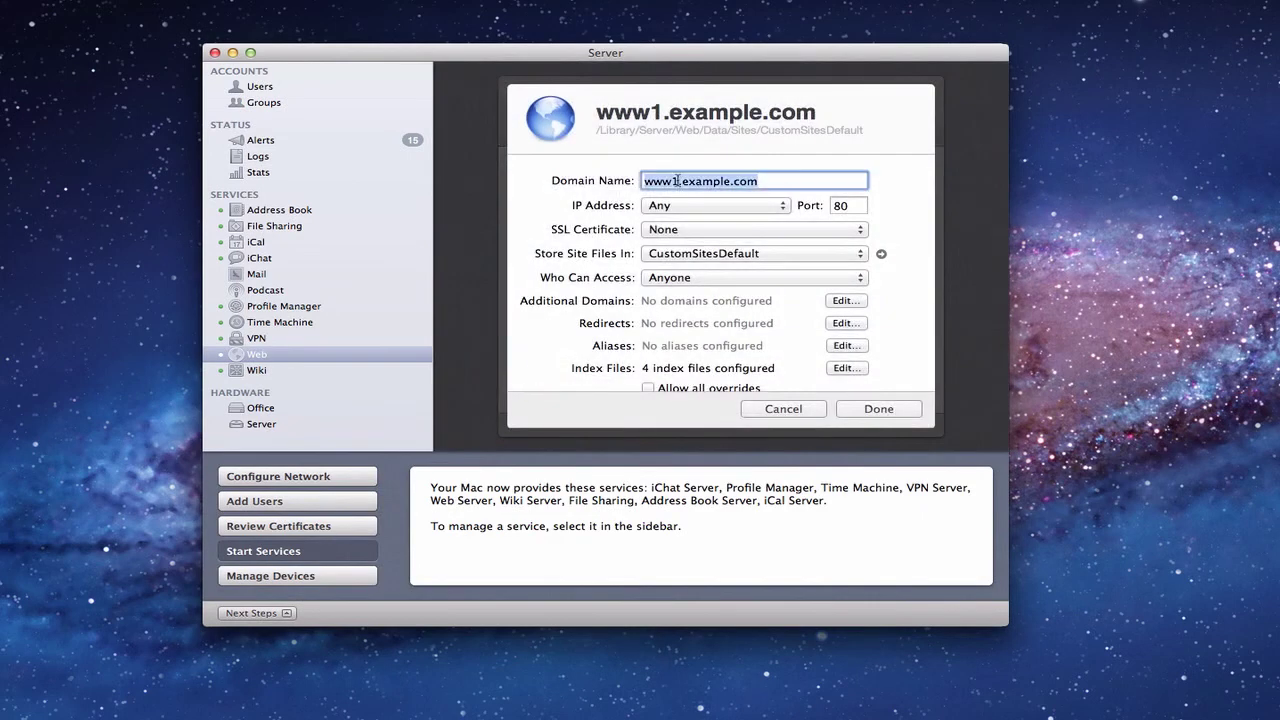
{"action": "left_click", "coordinate": [677, 181]}
{"action": "key", "text": "BackSpace"}
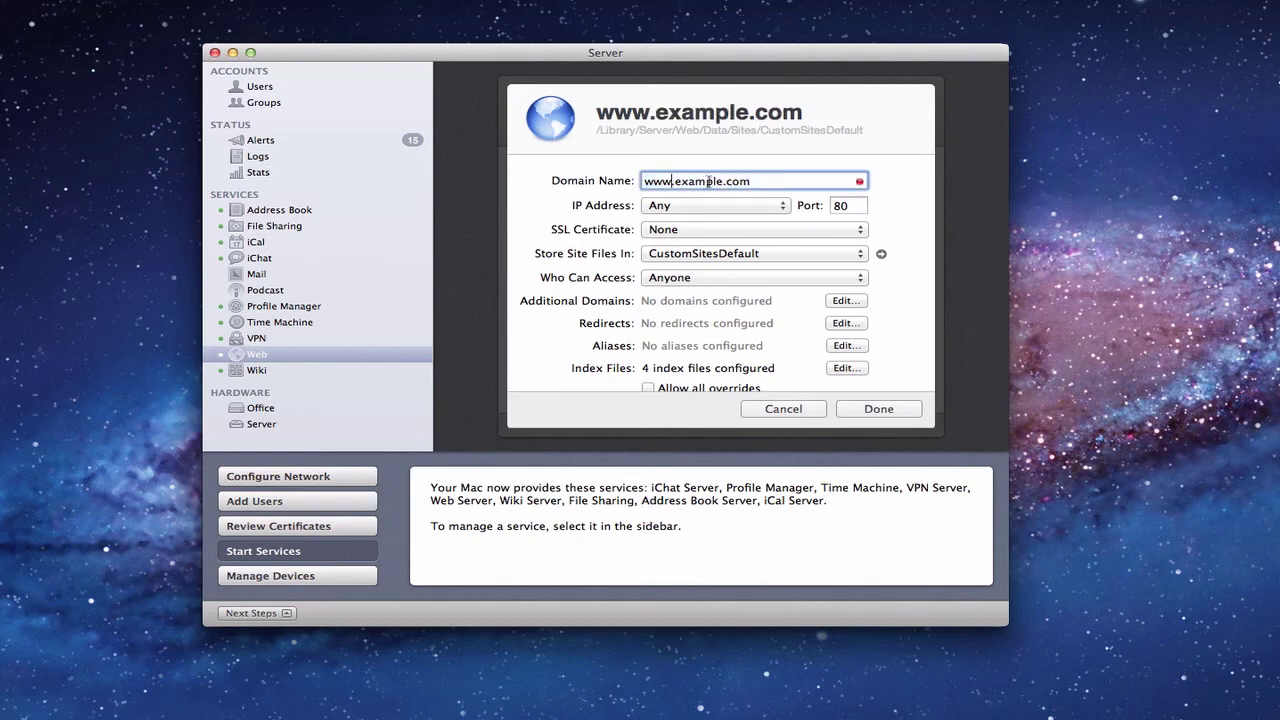
{"action": "left_click_drag", "start_coordinate": [721, 181], "coordinate": [673, 181]}
{"action": "type", "text": "school"}
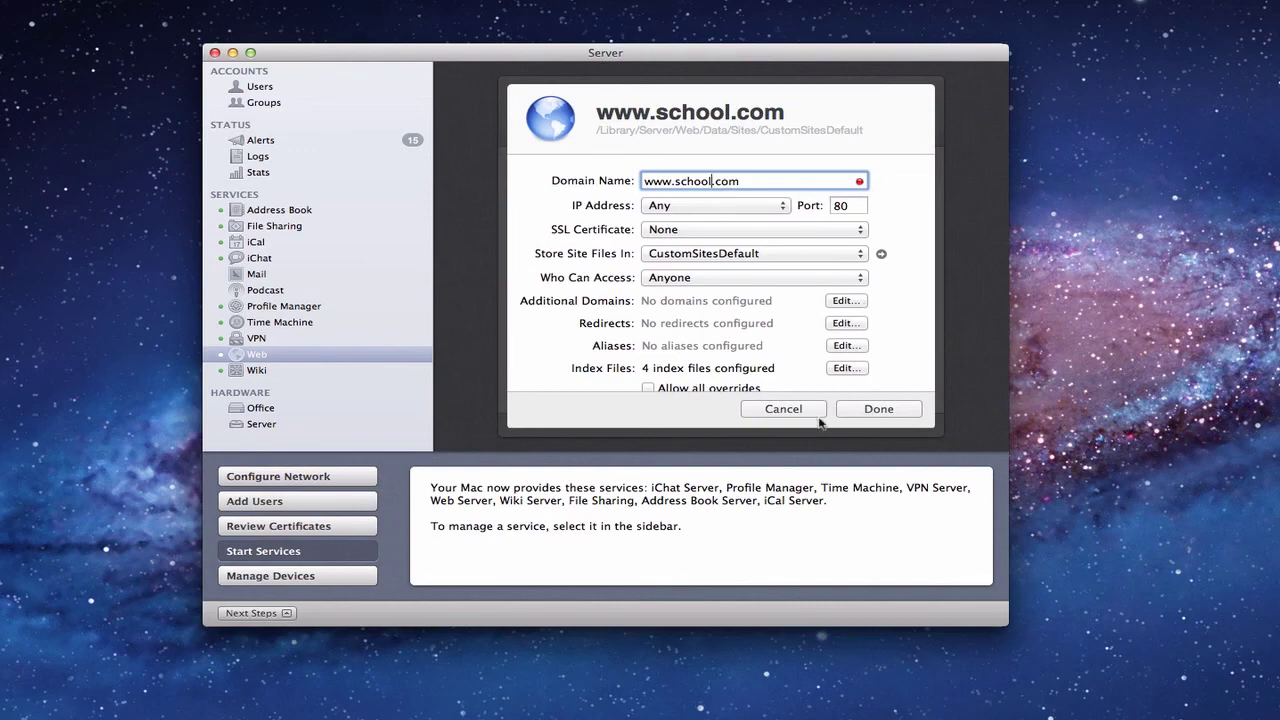
{"action": "left_click", "coordinate": [783, 410]}
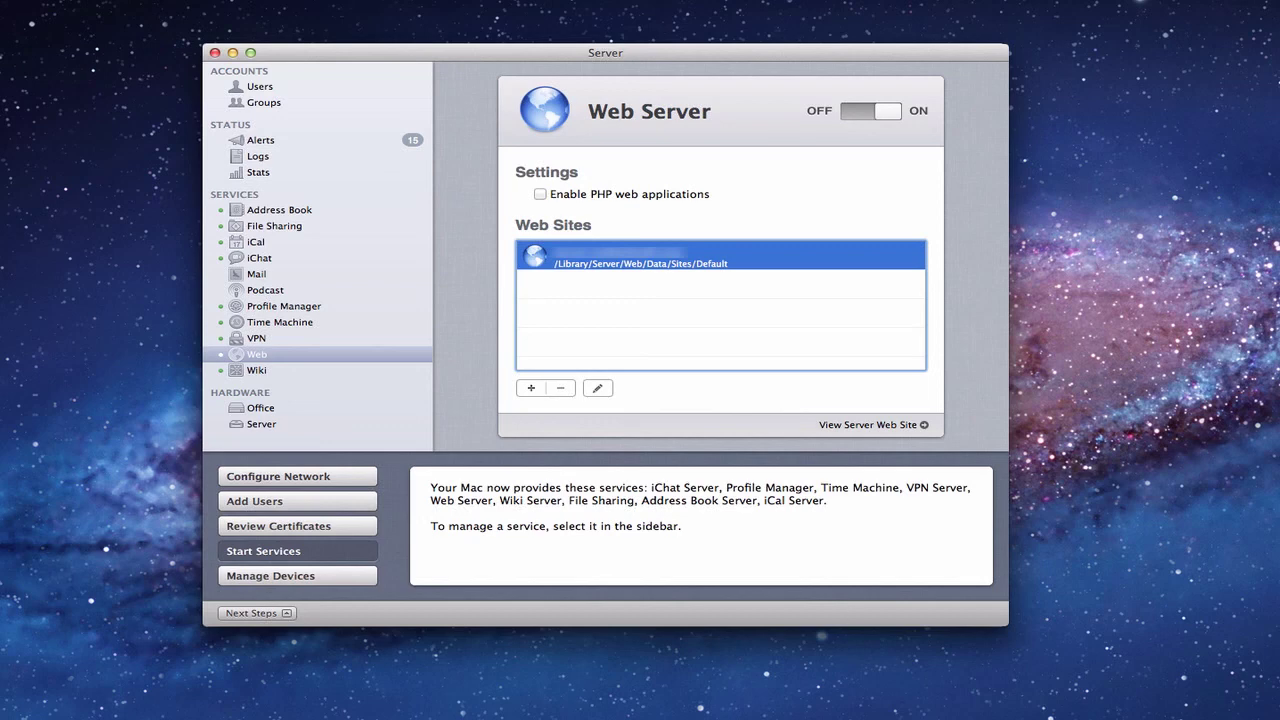
Review the public services list of the Office hardware device and return to the Web service settings.
{"action": "left_click", "coordinate": [260, 408]}
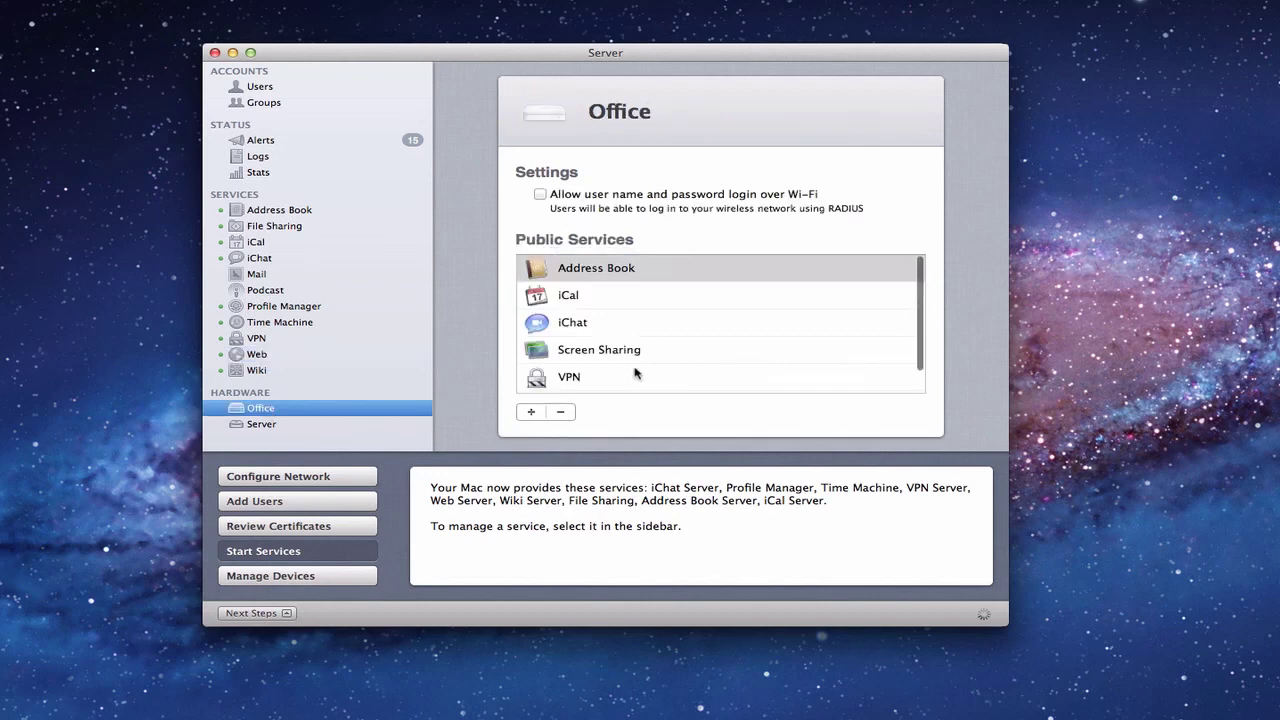
{"action": "scroll", "coordinate": [604, 378], "scroll_direction": "down", "scroll_amount": 2}
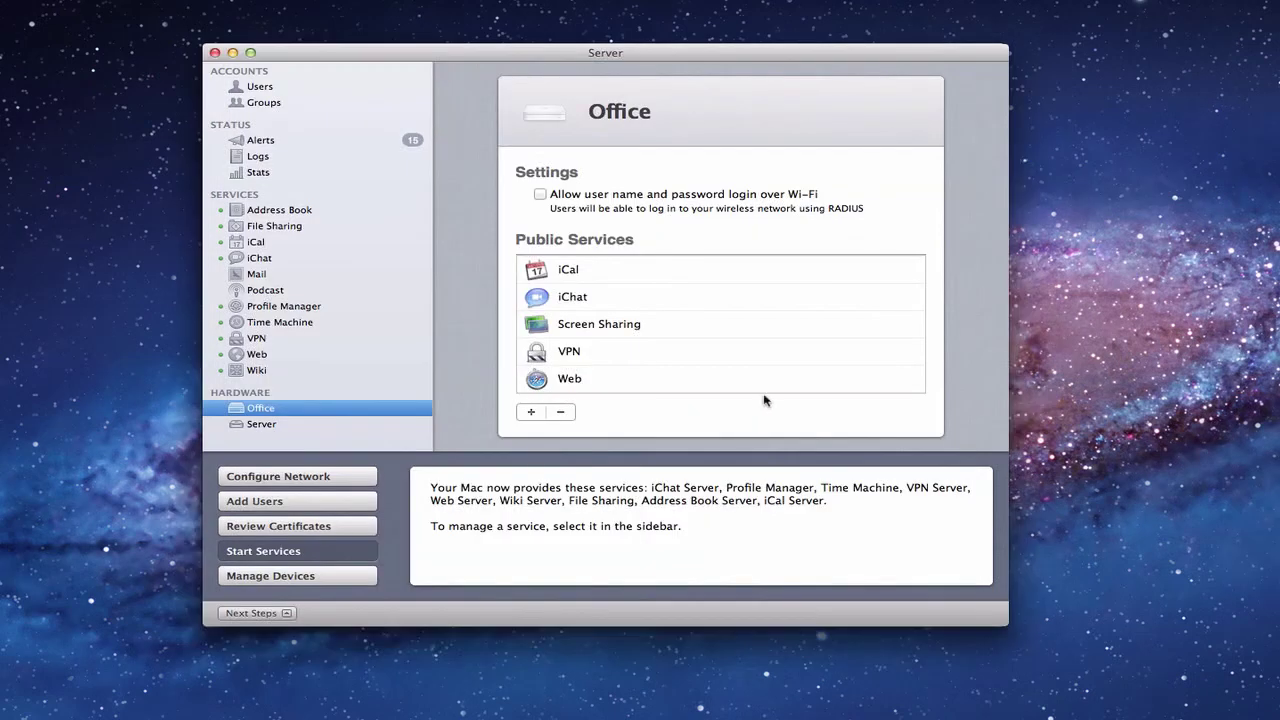
{"action": "left_click", "coordinate": [263, 355]}
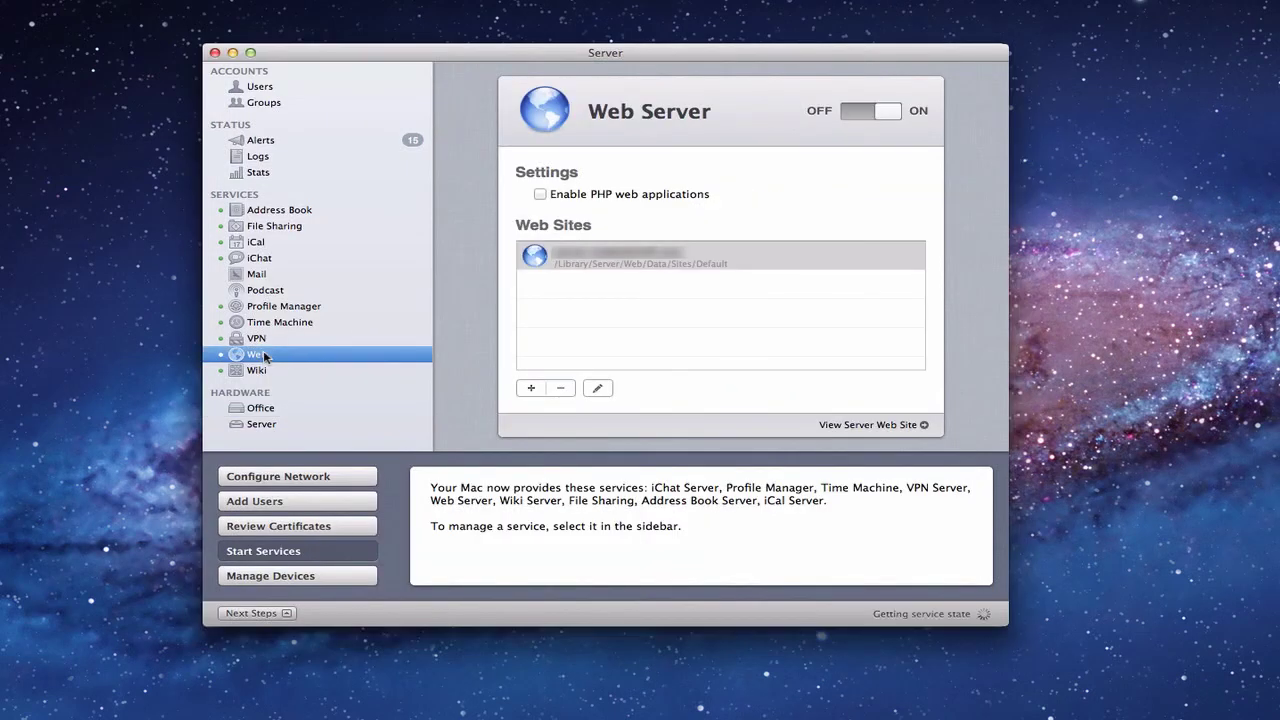